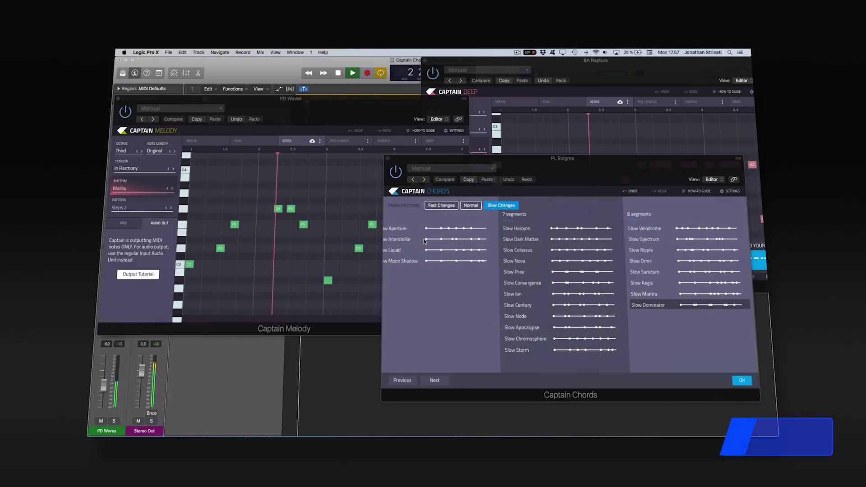
Choose Dominator from the Slow Changes timing patterns.
scroll(635, 305, "left", 10)
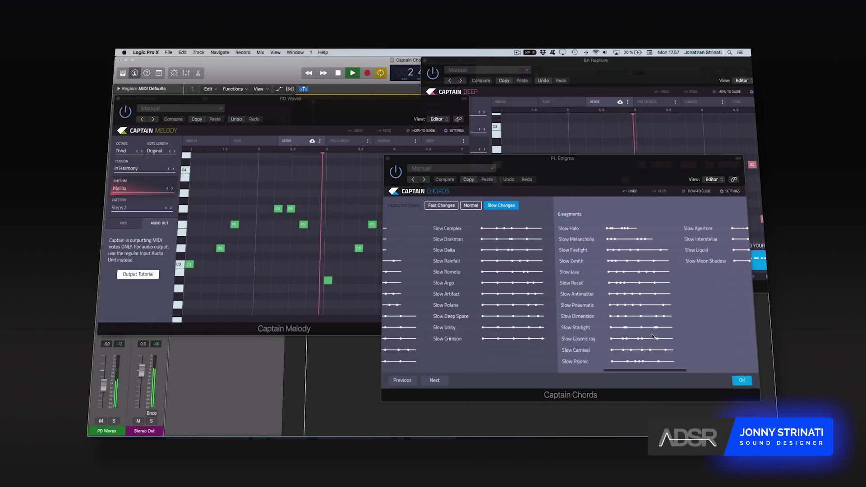
scroll(587, 293, "left", 3)
double_click(441, 278)
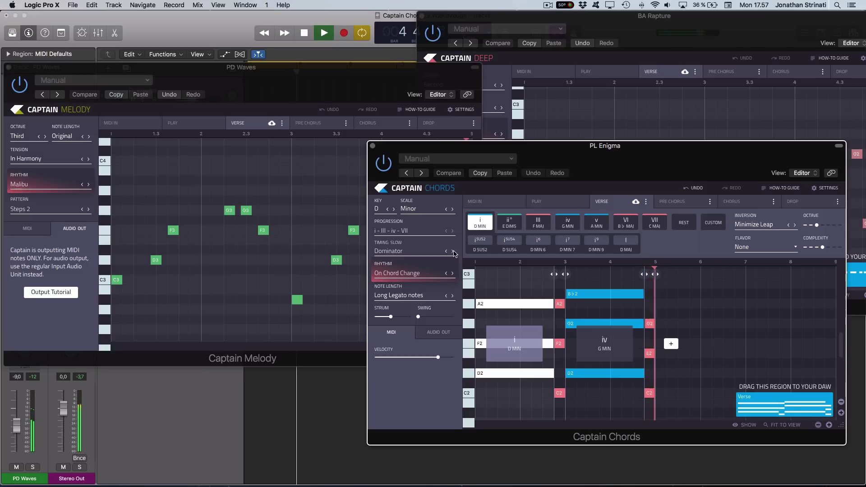
Step the chord timing through Half Measure, One Measure, Two Measures and Adventure.
left_click(453, 251)
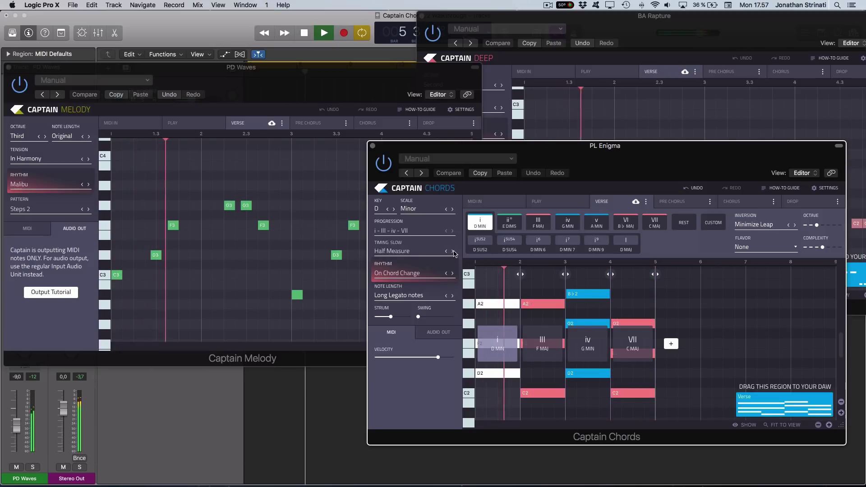
left_click(453, 251)
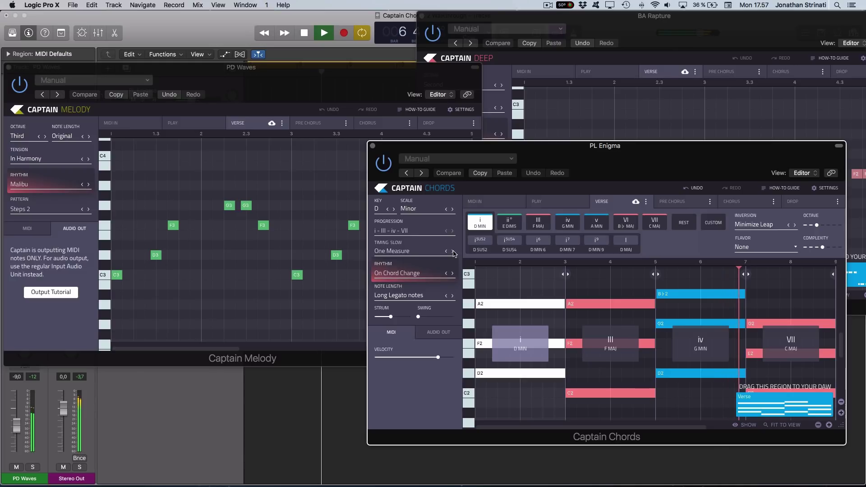
left_click(453, 251)
left_click(453, 251)
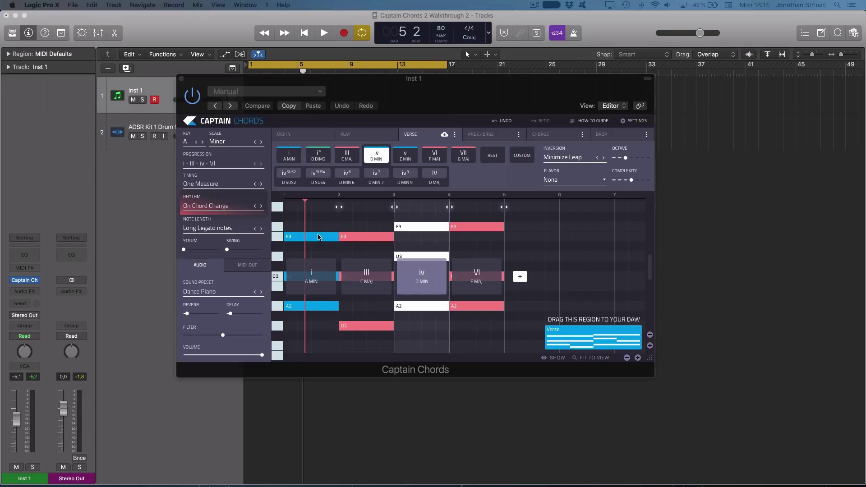
left_click(318, 237)
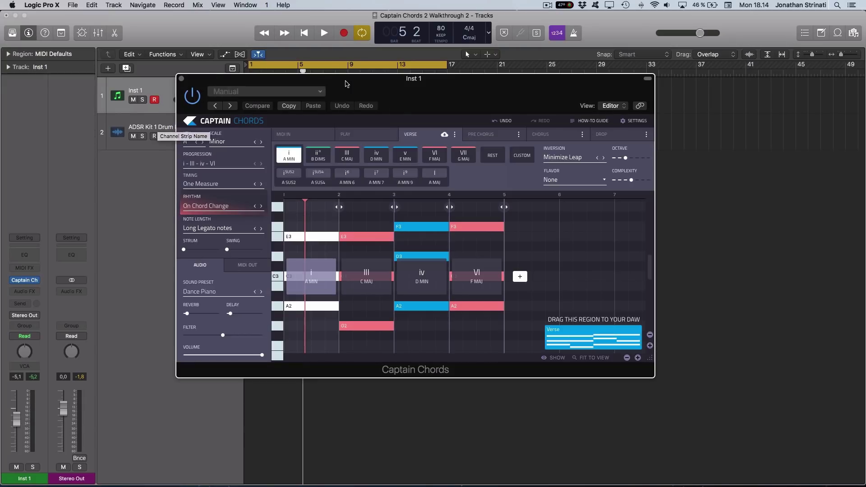
key("space")
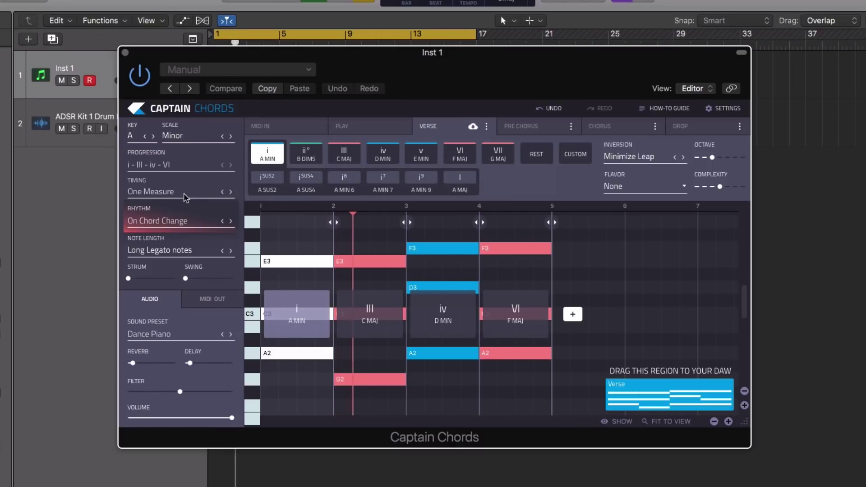
Audition Two Measures, Adventure, Dark Side, Destination and Equilibrium timings, stopping on Polestar.
left_click(158, 191)
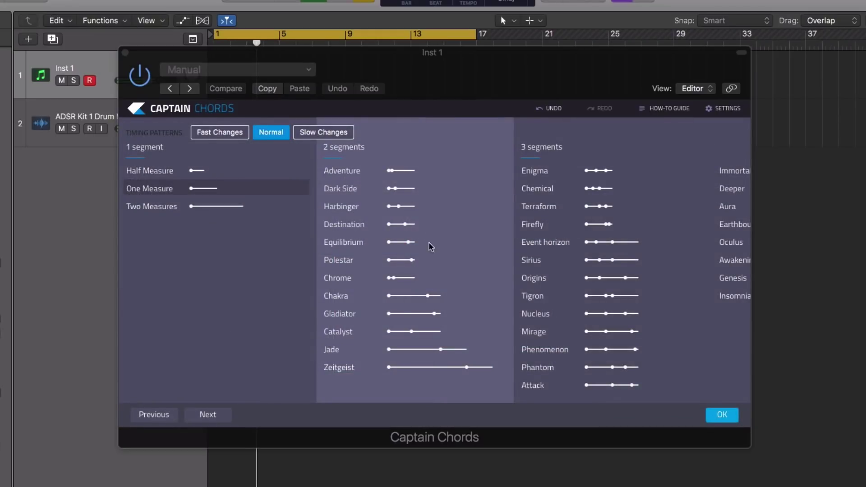
scroll(441, 256, "right", 10)
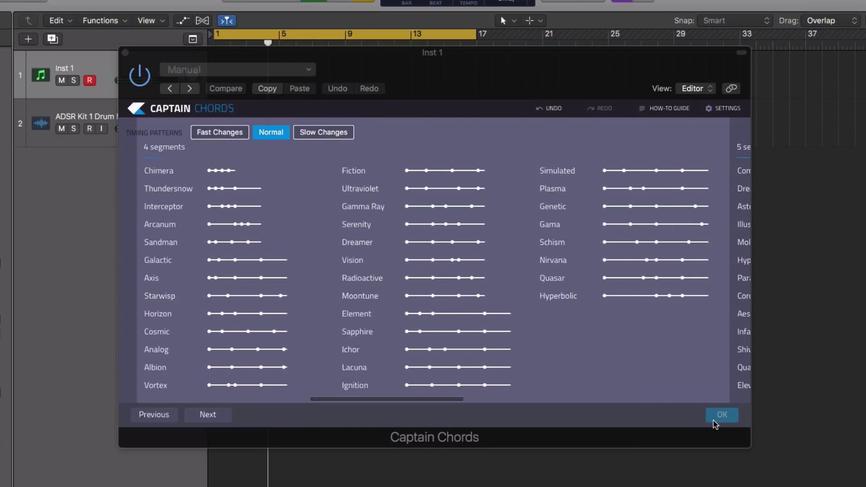
left_click(715, 419)
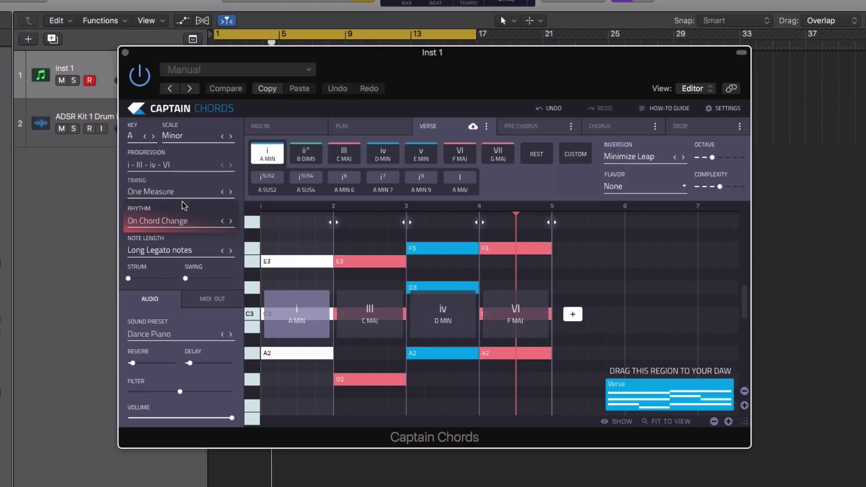
left_click(231, 192)
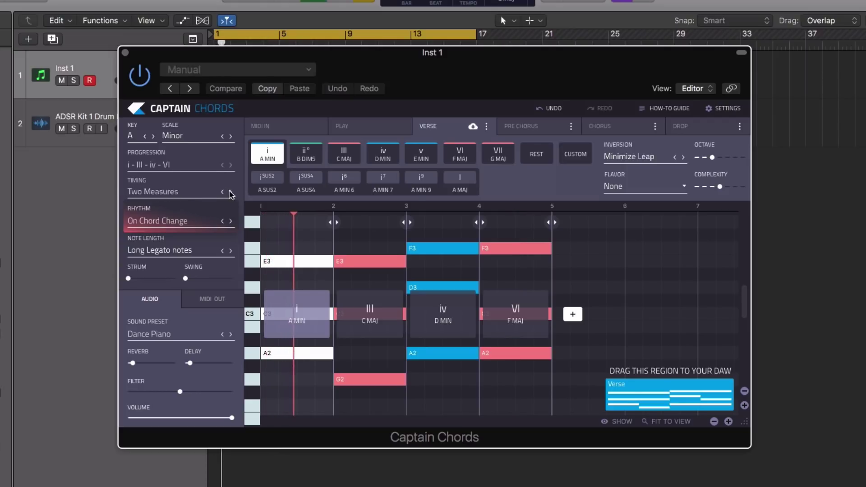
left_click(231, 192)
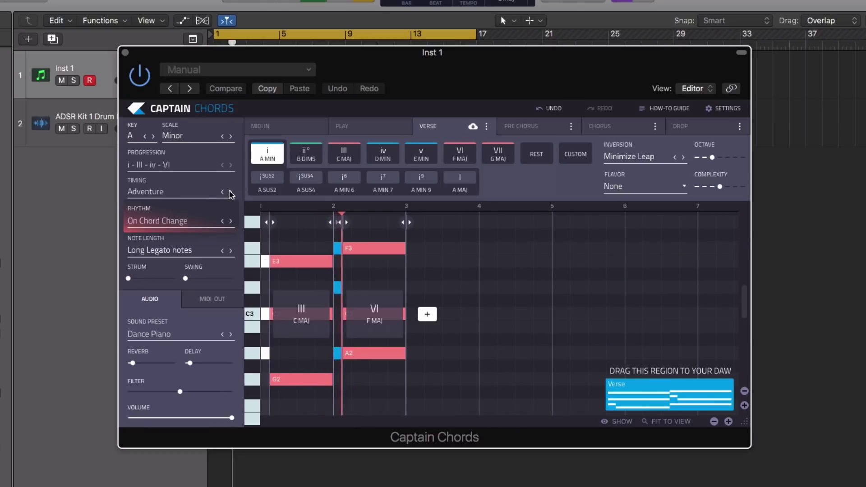
left_click(230, 193)
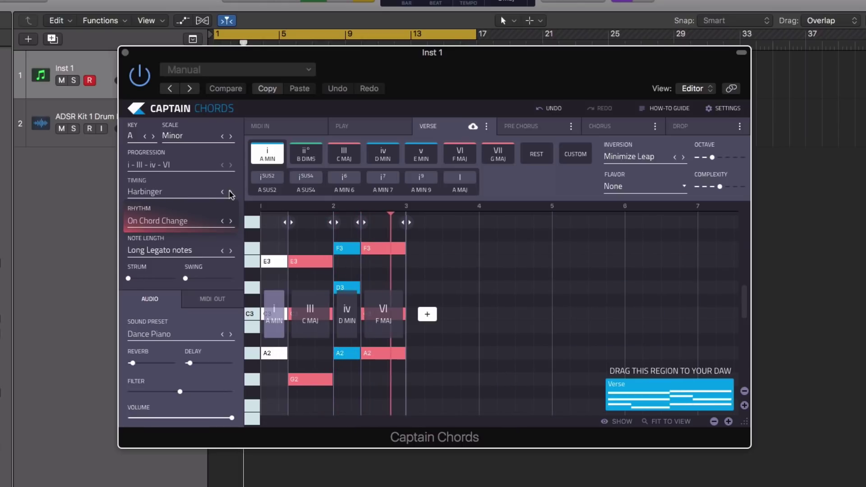
left_click(231, 192)
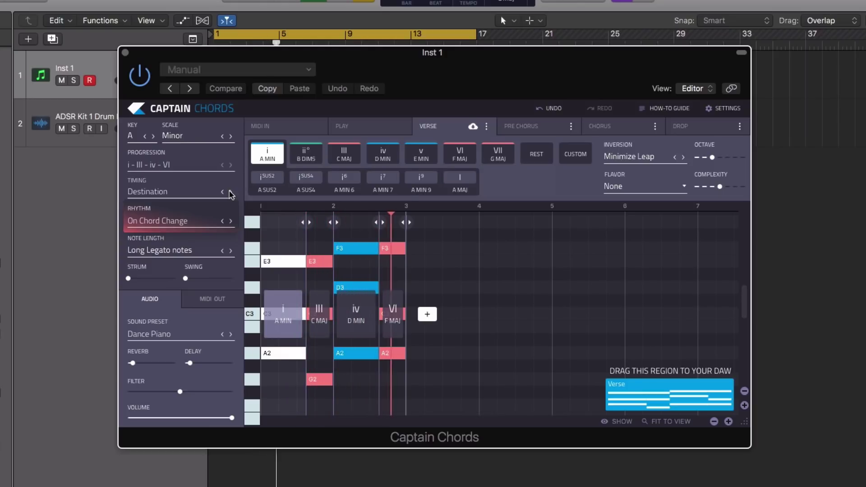
left_click(230, 192)
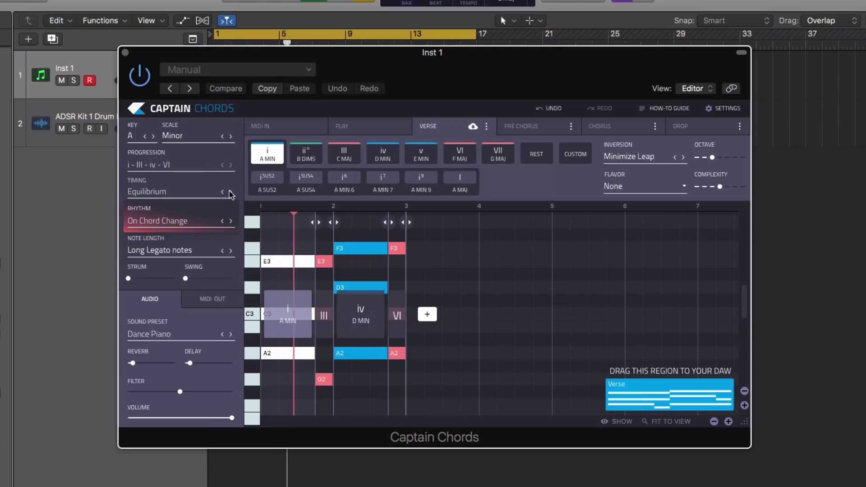
left_click(231, 192)
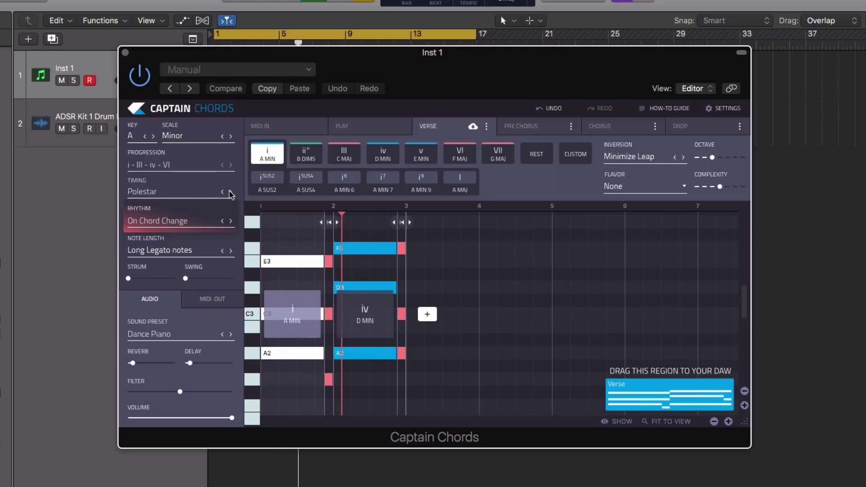
Confirm Polestar as the timing pattern in the patterns browser.
left_click(186, 191)
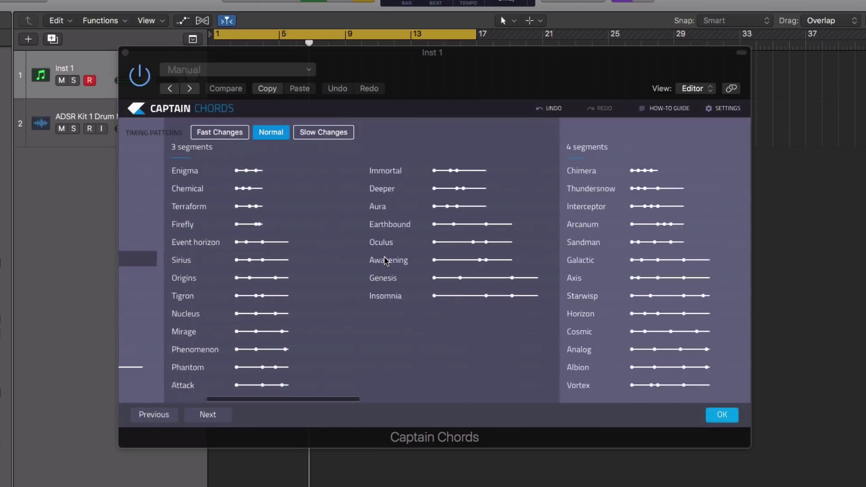
scroll(387, 261, "right", 10)
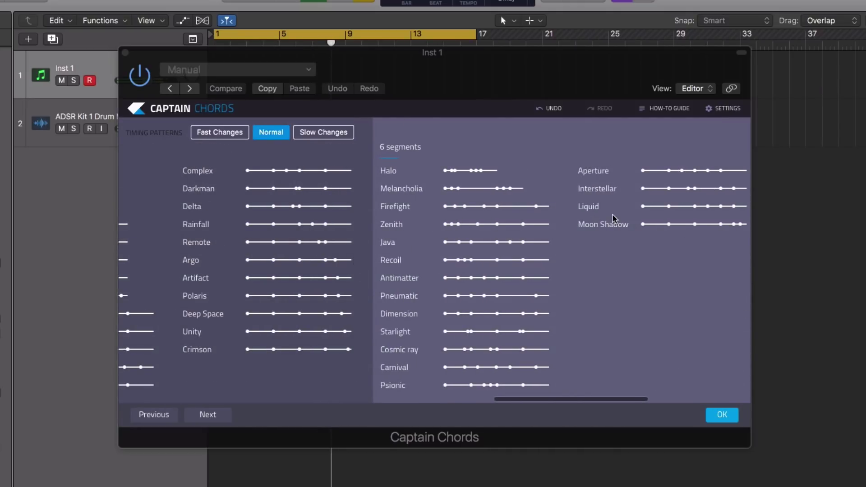
scroll(499, 204, "right", 5)
scroll(470, 226, "left", 10)
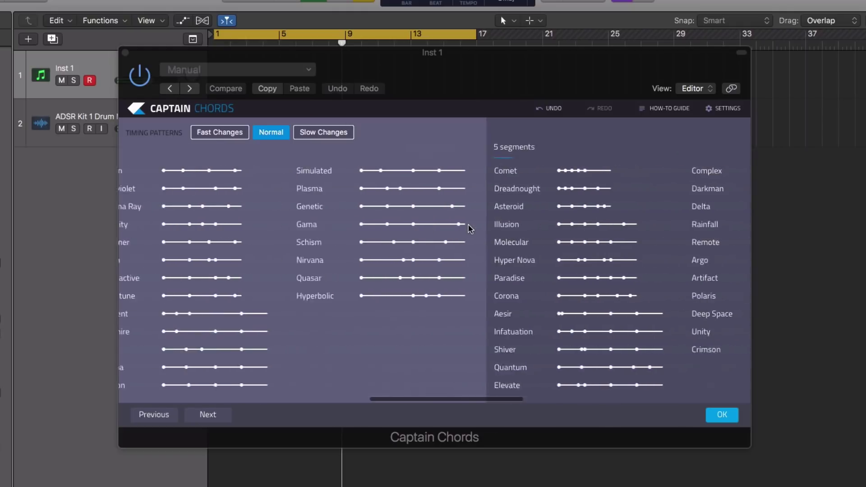
scroll(470, 226, "left", 10)
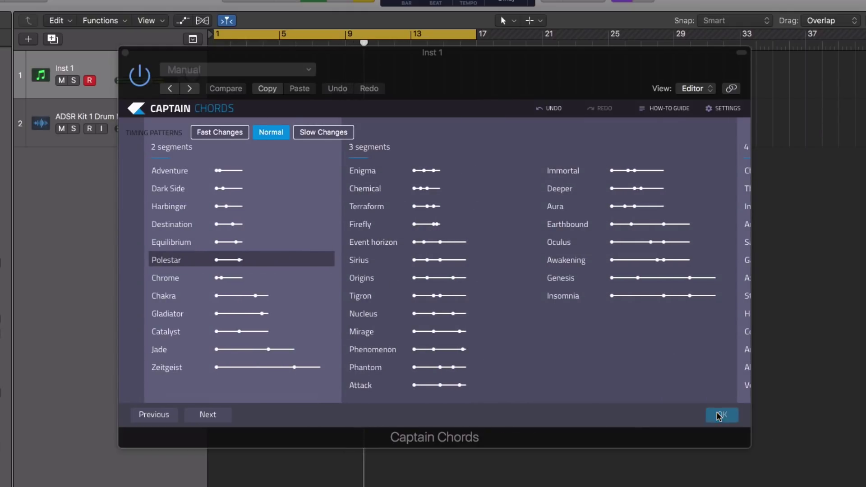
left_click(720, 414)
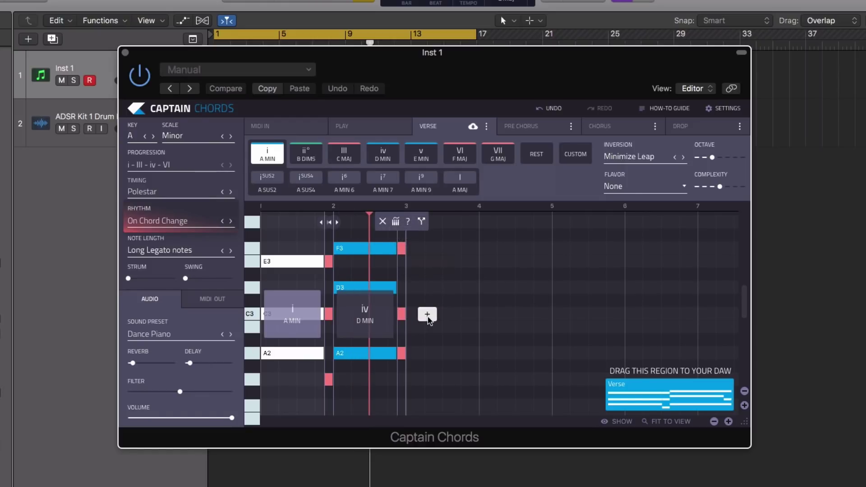
Append A minor, E minor and two F major chords after the D minor chord.
left_click(427, 314)
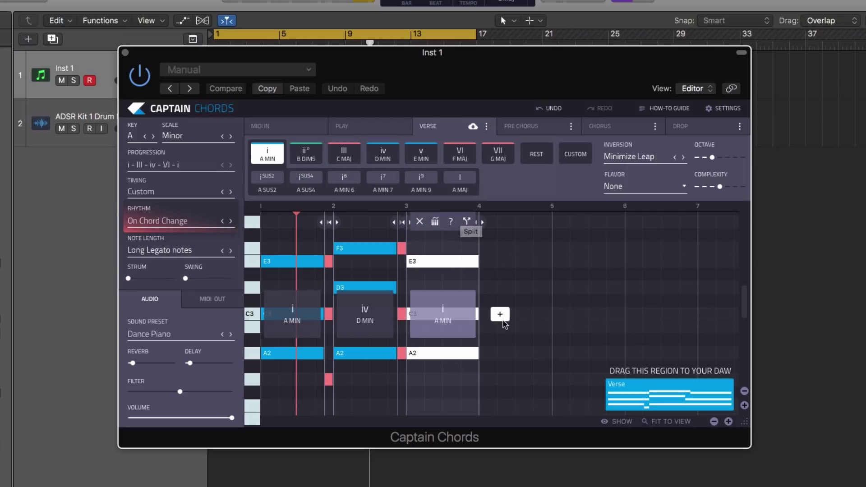
left_click(500, 314)
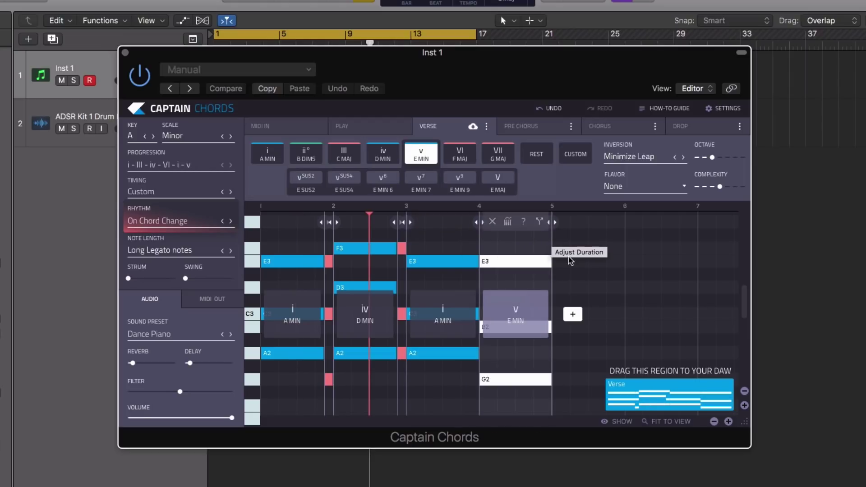
left_click(572, 315)
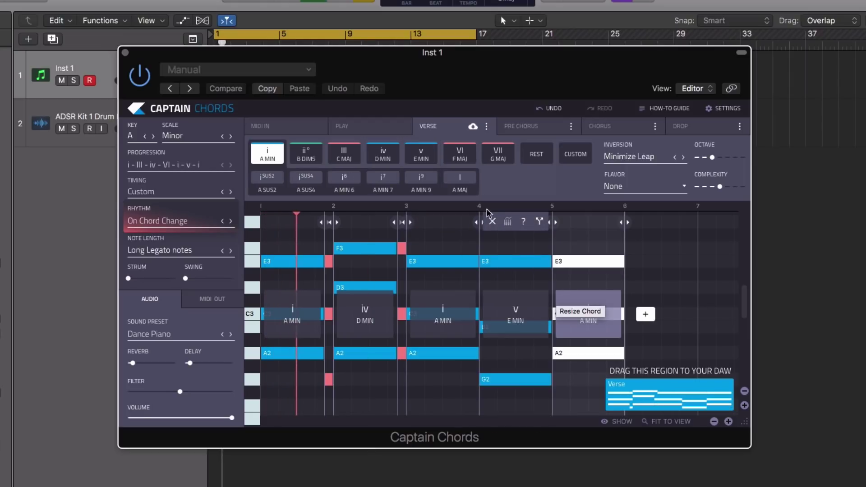
left_click(458, 151)
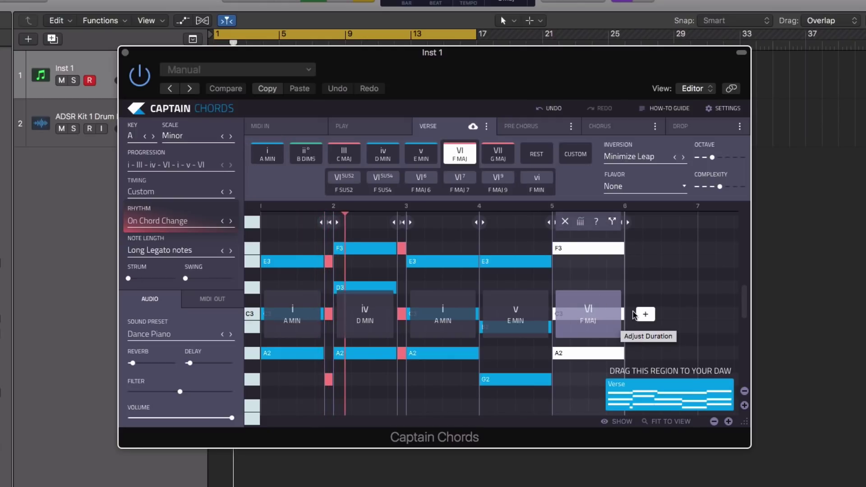
left_click(645, 315)
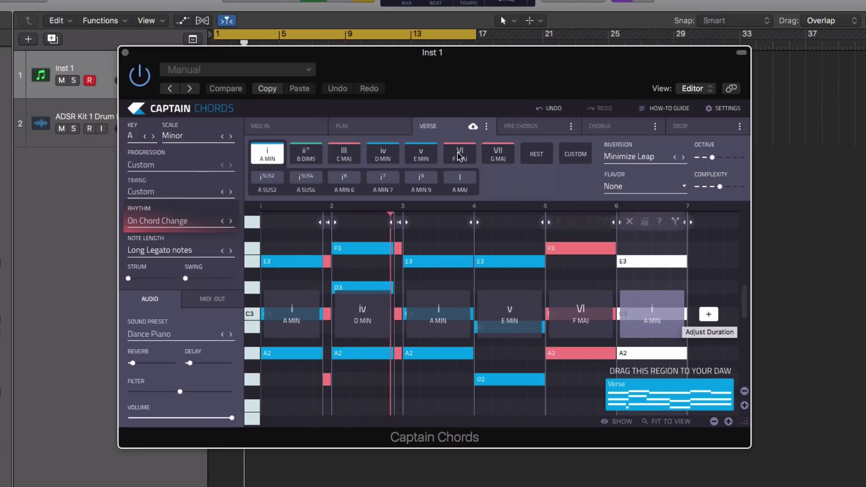
key("6")
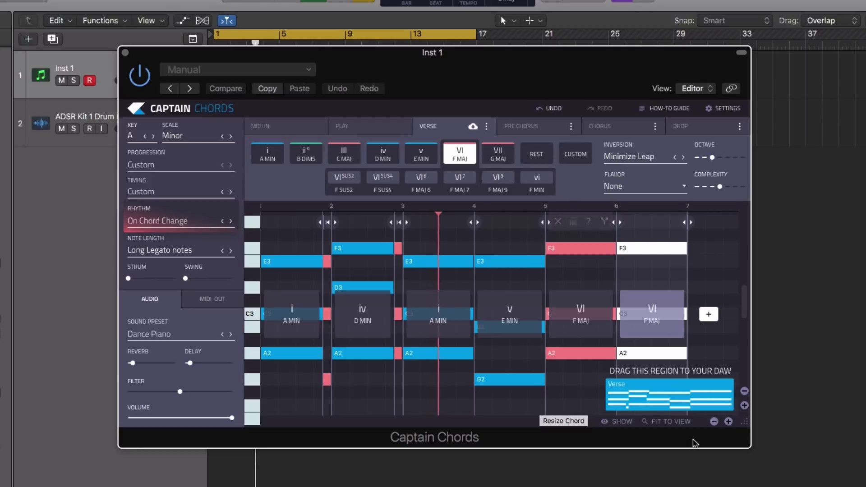
Zoom the chord grid out, then add F major at bar 7 and a closing G major at bar 8.
left_click(714, 422)
left_click(715, 421)
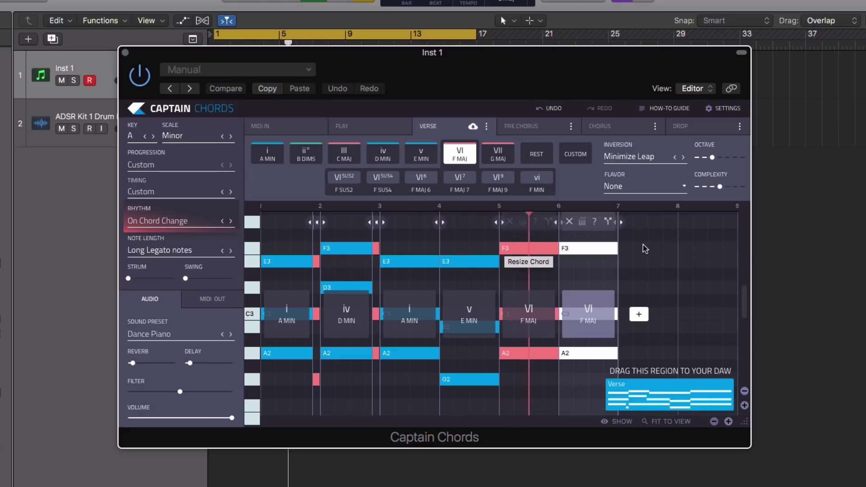
left_click(639, 314)
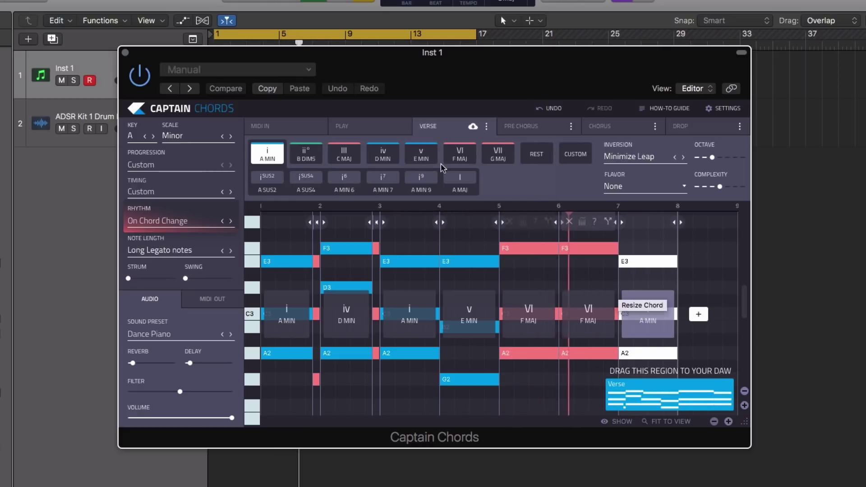
left_click(465, 152)
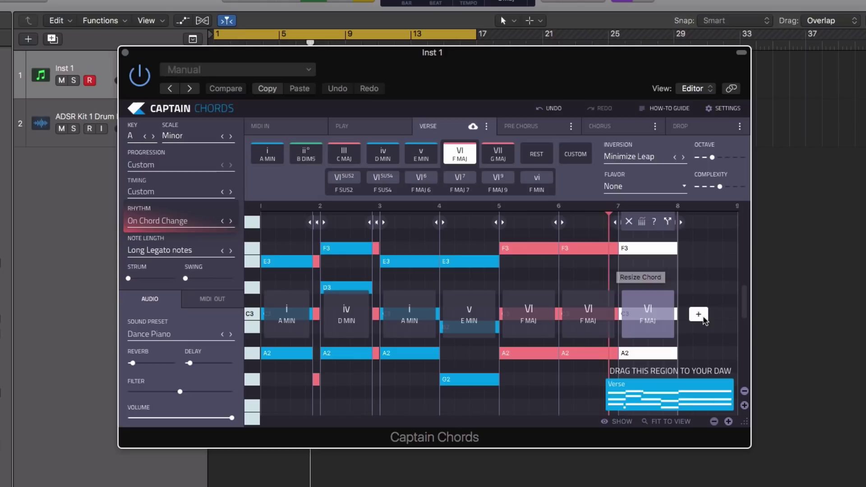
left_click(698, 314)
left_click(498, 154)
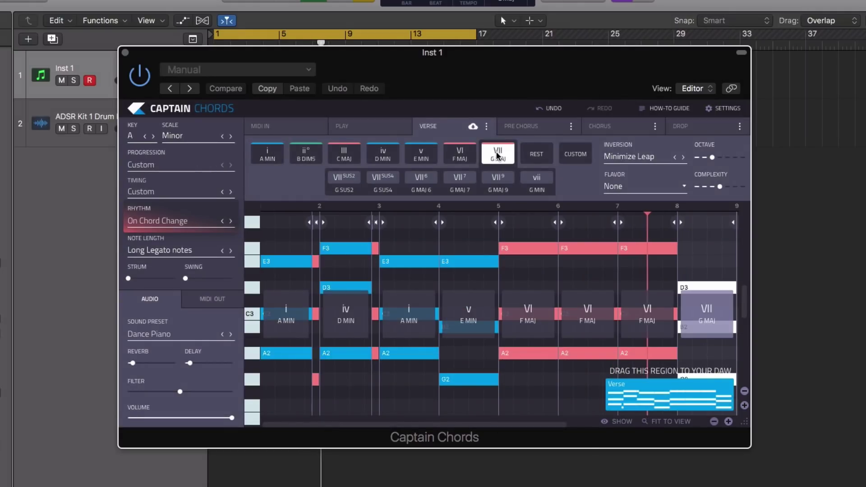
Audition Half Measure, One Measure, Two Measures, Adventure and Harbinger timings.
left_click(231, 193)
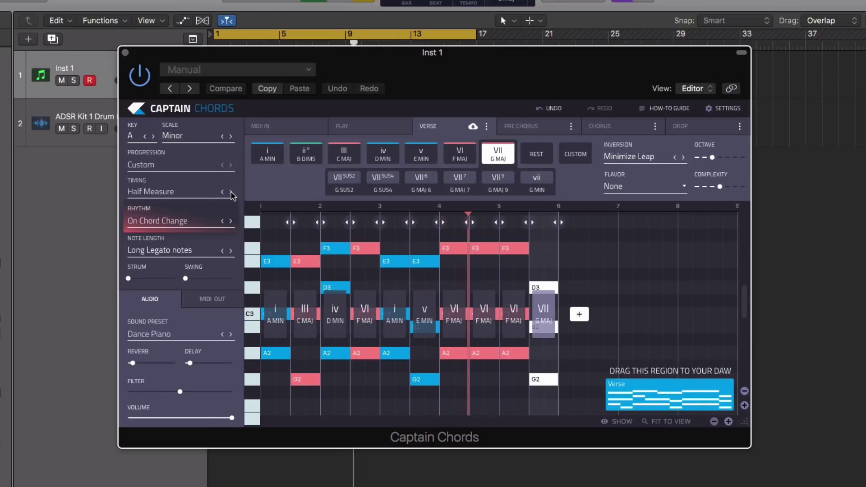
left_click(231, 193)
left_click(231, 194)
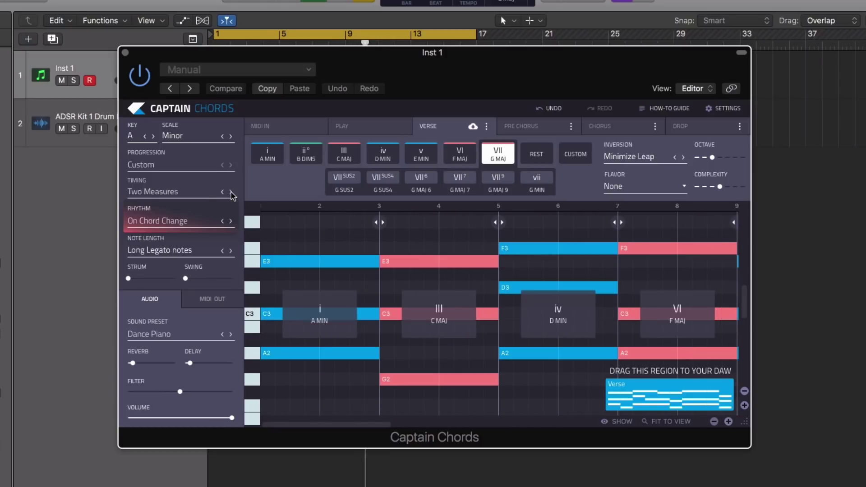
left_click(231, 194)
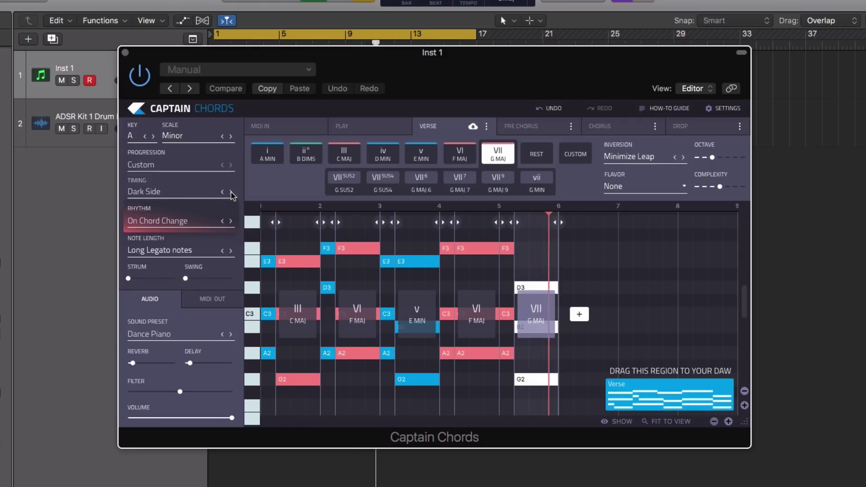
left_click(231, 193)
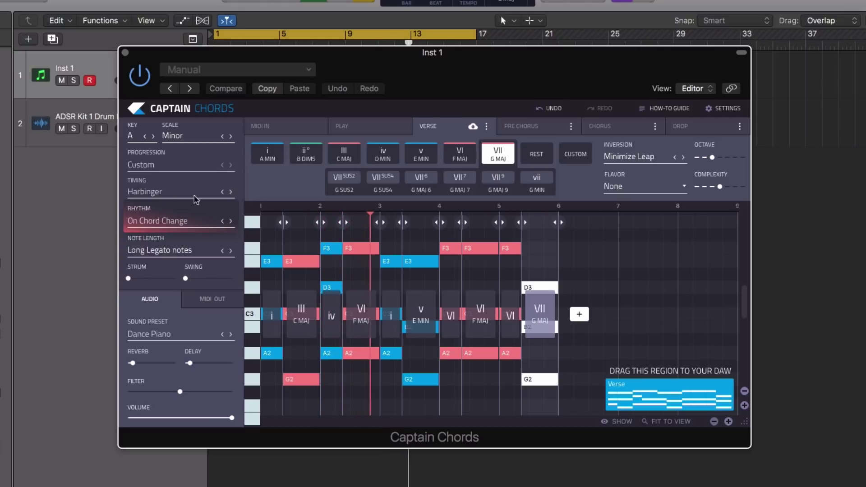
Pick the Ripple timing pattern from the Timing Patterns list.
left_click(149, 194)
scroll(459, 244, "right", 10)
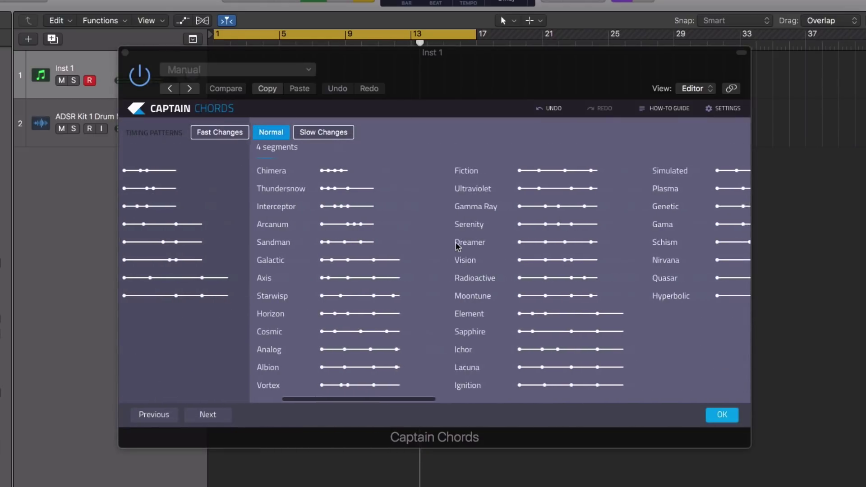
scroll(471, 188, "right", 10)
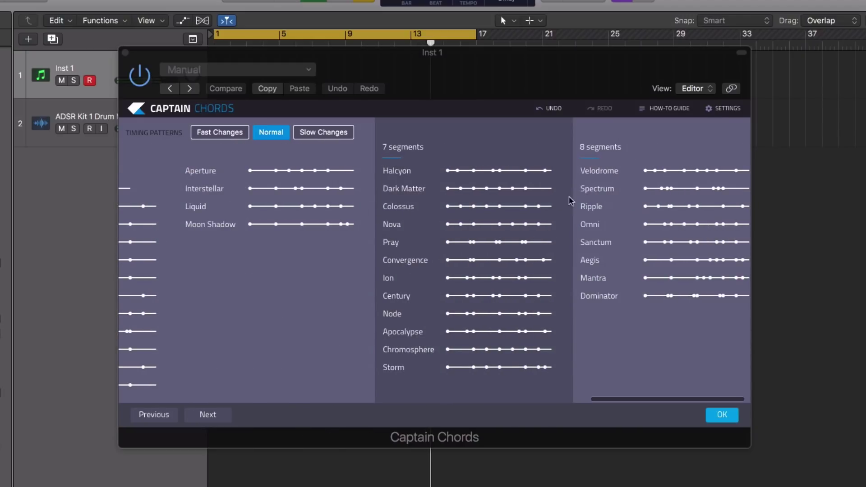
left_click(728, 417)
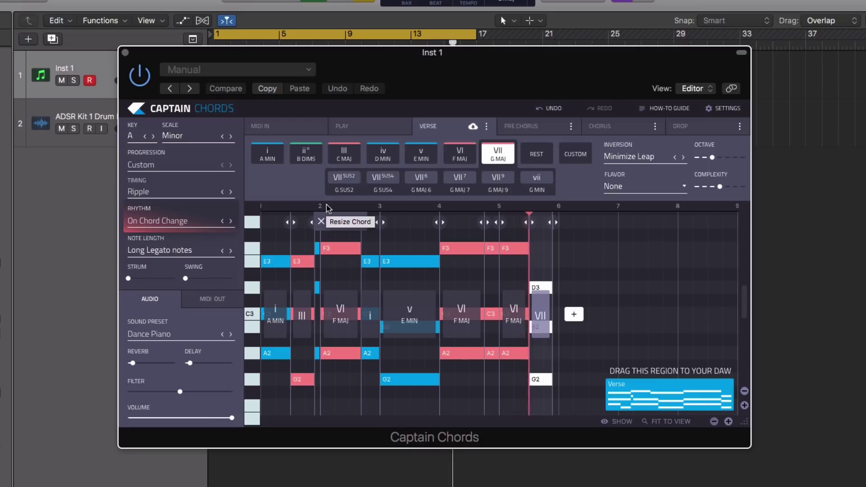
mouse_move(391, 281)
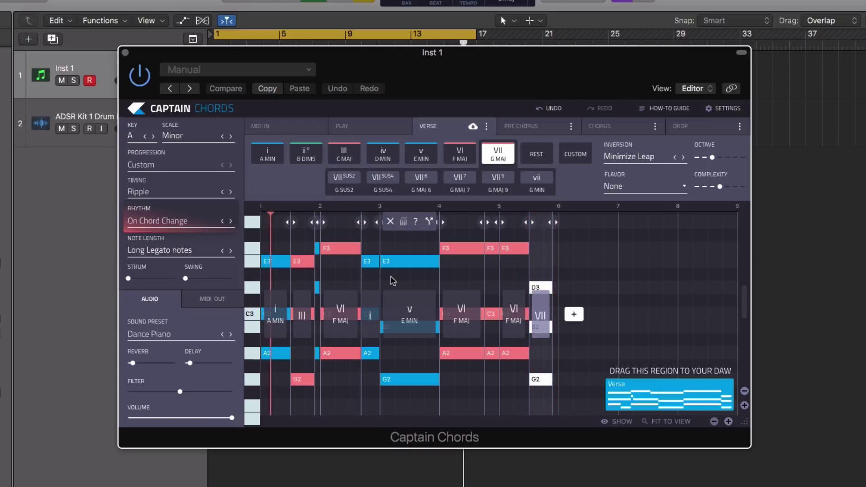
Apply the Fast Changes version of the Ripple timing.
left_click(151, 193)
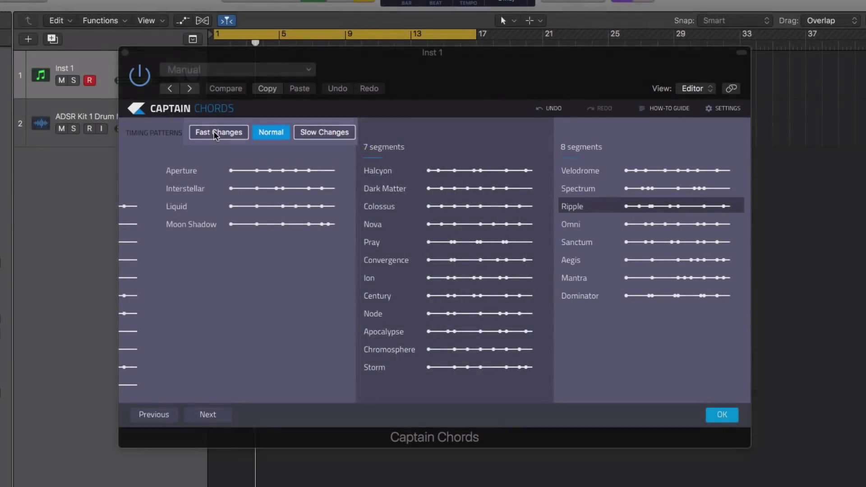
left_click(215, 135)
left_click(724, 415)
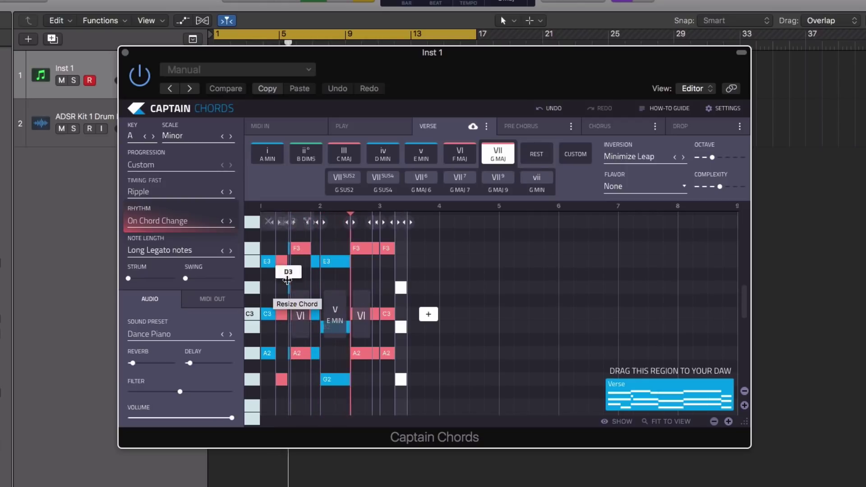
mouse_move(289, 277)
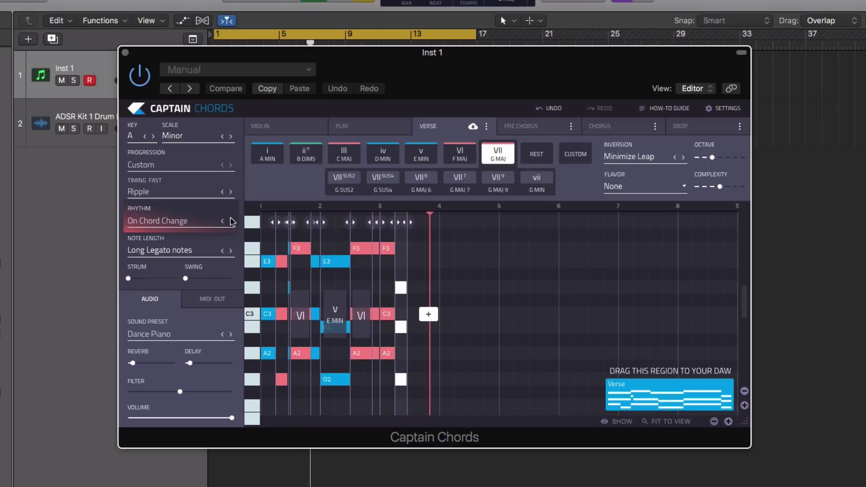
Switch to the Slow Changes Ripple timing instead.
left_click(189, 190)
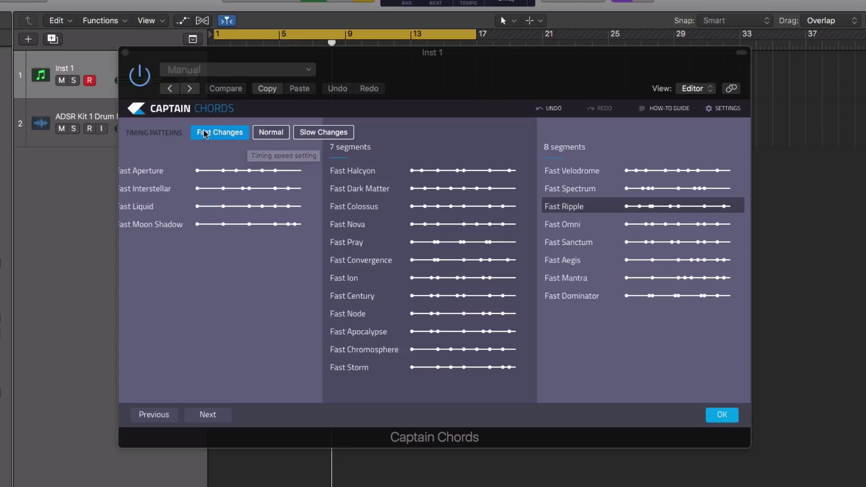
left_click(330, 132)
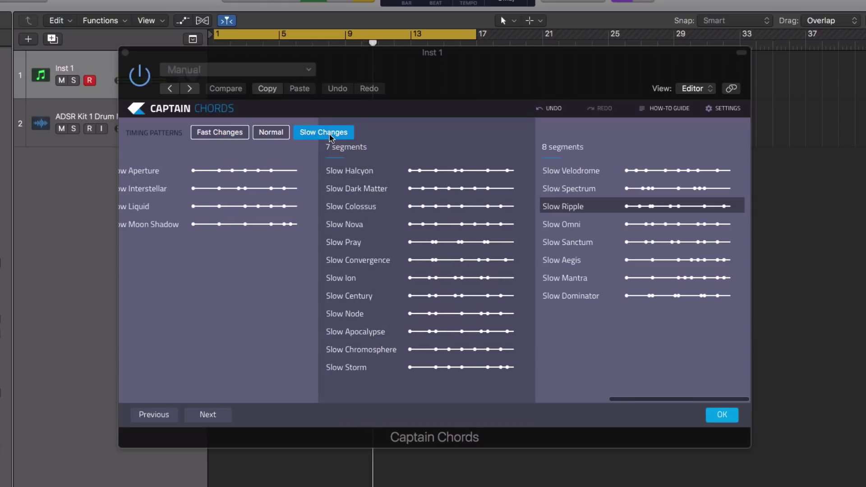
left_click(723, 415)
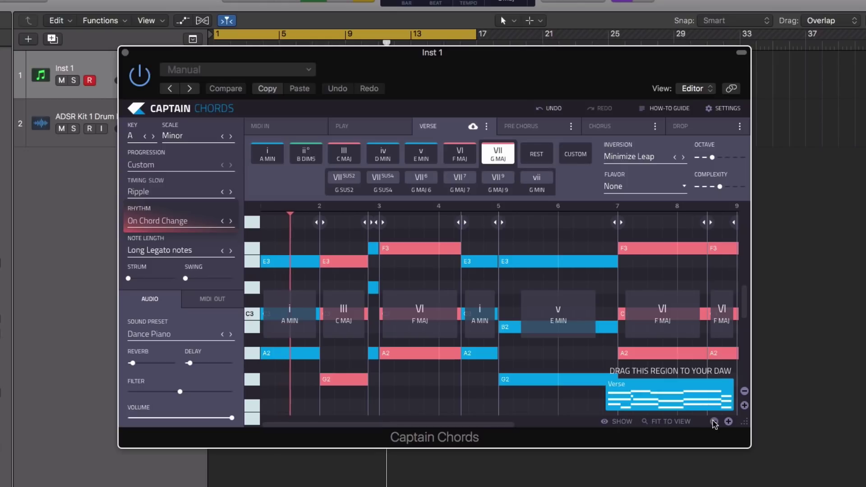
Step the timing from Ripple through Omni to the slow Sanctum pattern.
mouse_move(468, 235)
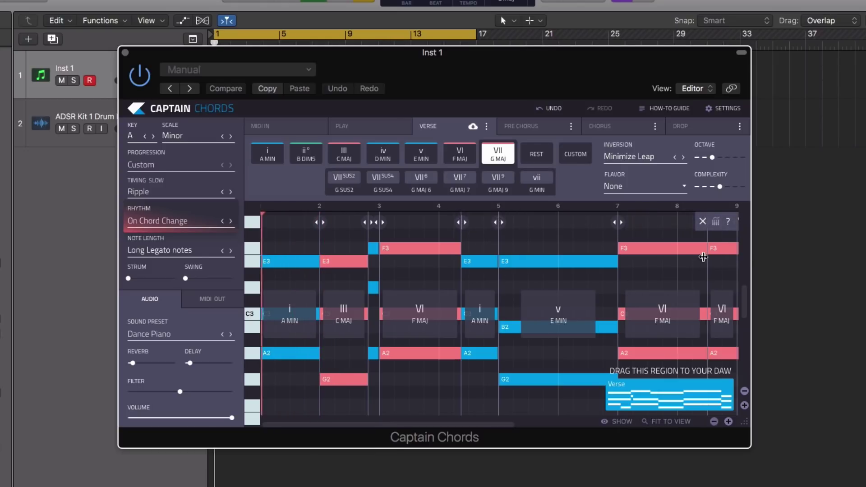
mouse_move(455, 401)
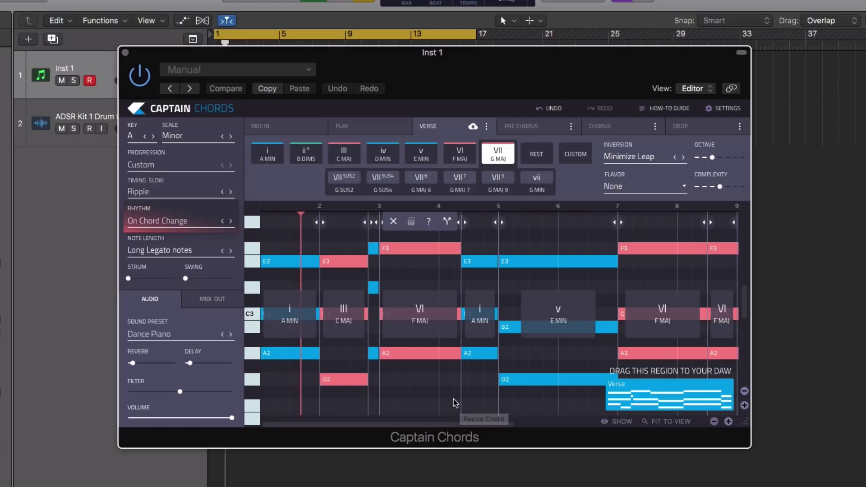
mouse_move(373, 347)
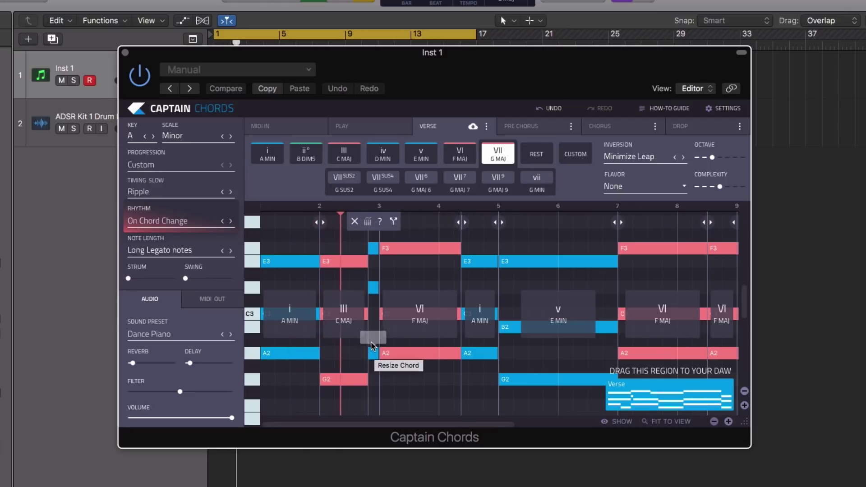
left_click(231, 192)
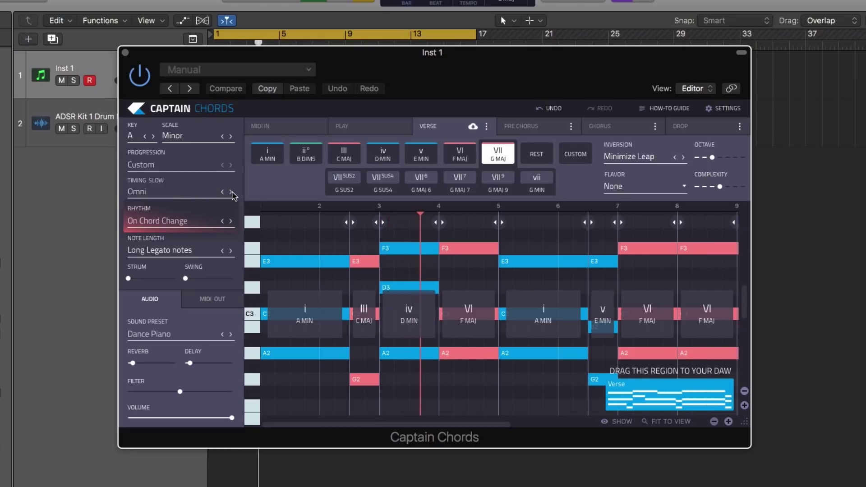
left_click(231, 193)
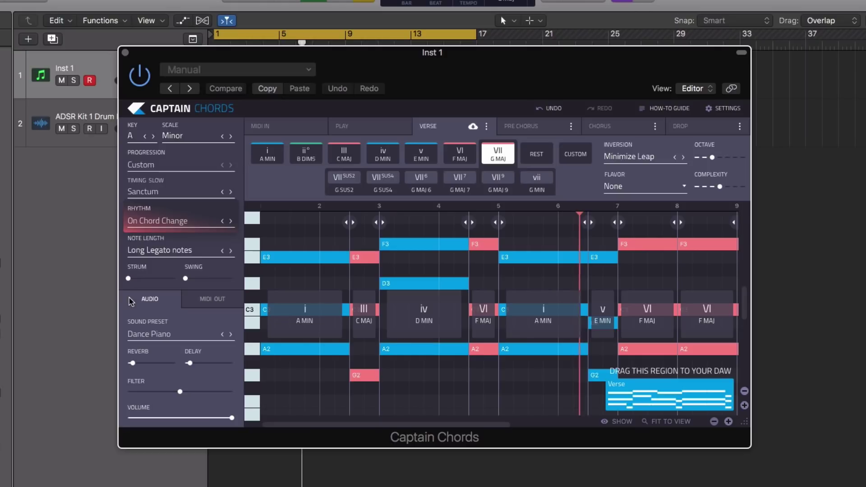
Dismiss the MIDI editing notice on the A MIN chord and restart playback.
mouse_move(298, 294)
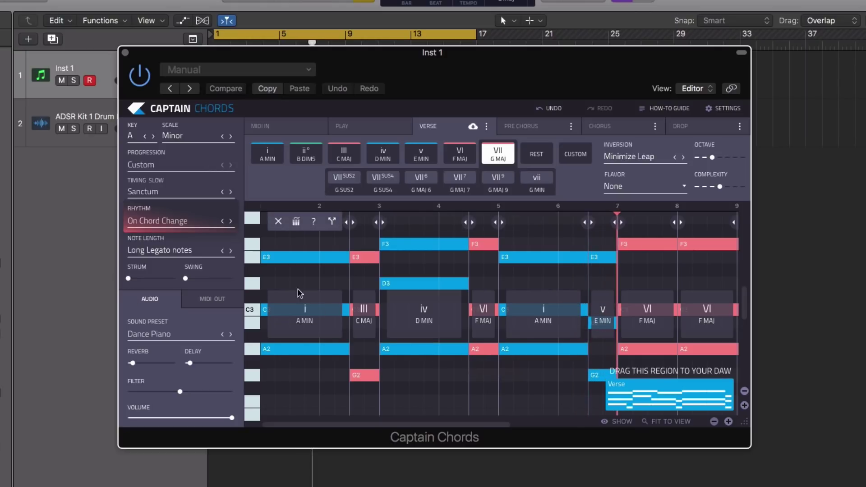
left_click(280, 257)
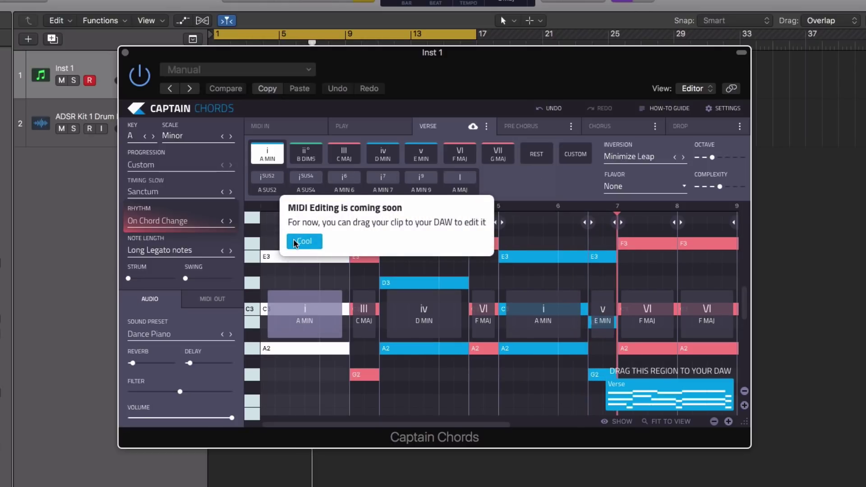
left_click(294, 242)
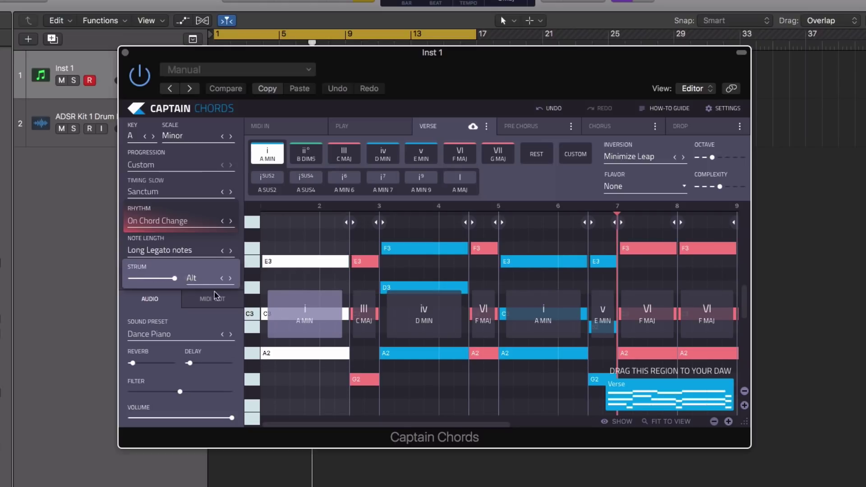
mouse_move(276, 270)
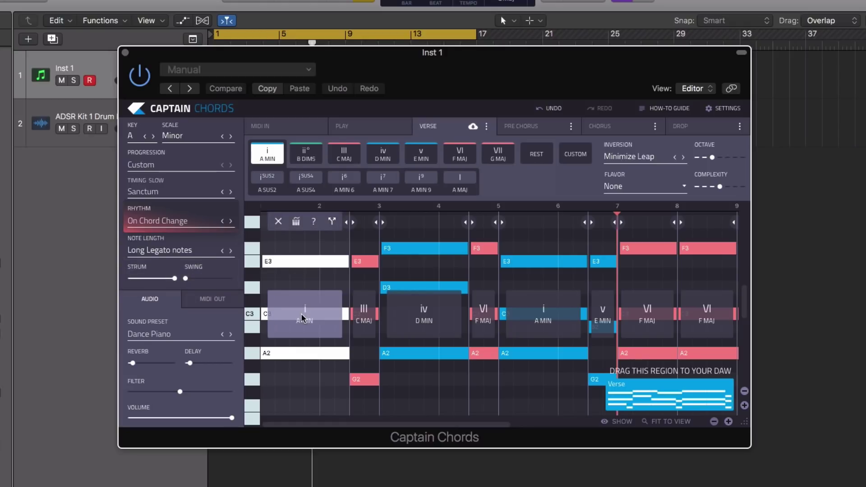
key("Return")
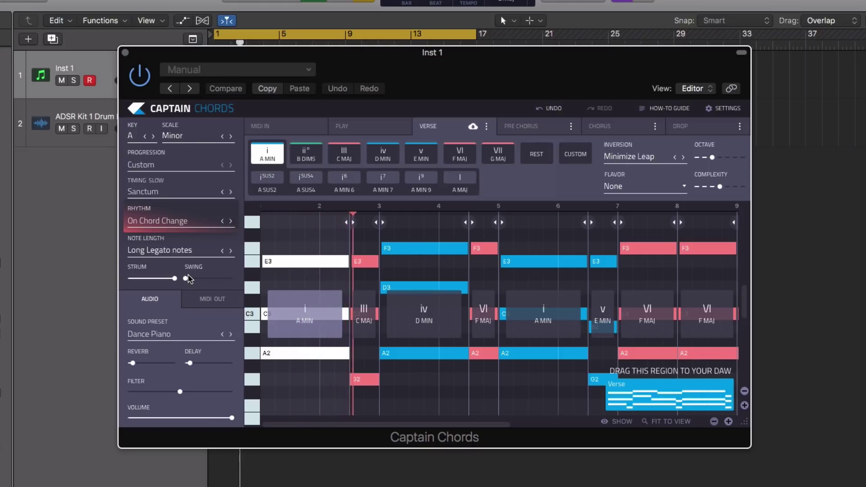
Adjust the strum amount and set strum direction to All Down, then All Up.
left_click_drag(159, 278, 147, 280)
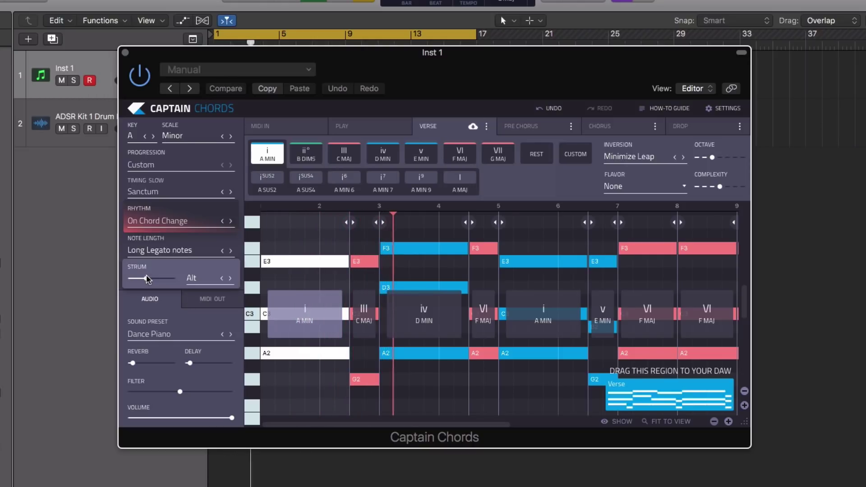
left_click(193, 279)
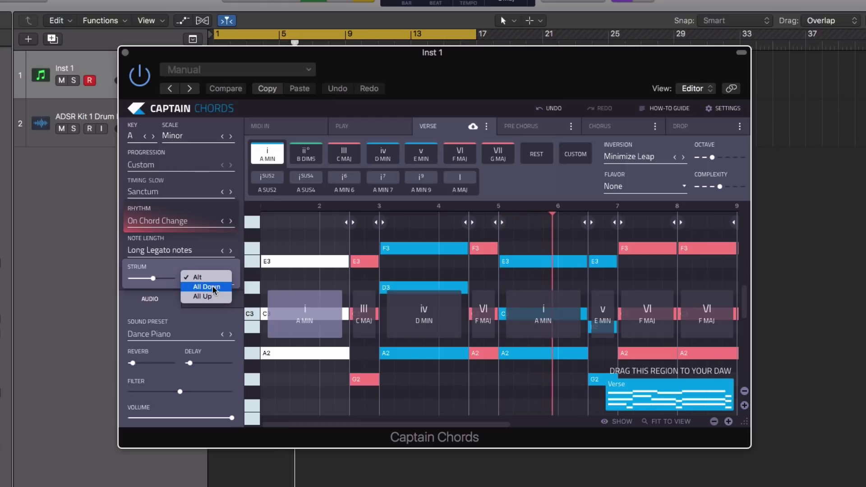
left_click(214, 287)
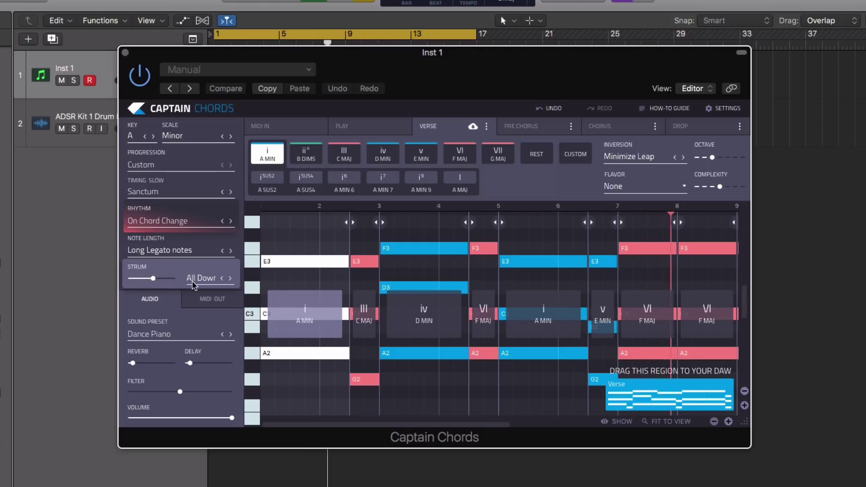
left_click(193, 285)
left_click(197, 289)
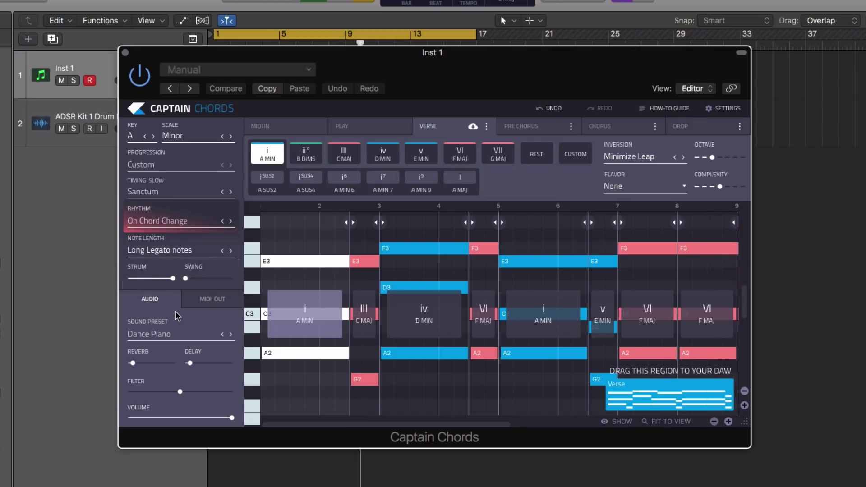
Raise the swing amount and set the swing resolution to 1/16.
mouse_move(303, 274)
left_click_drag(198, 278, 216, 279)
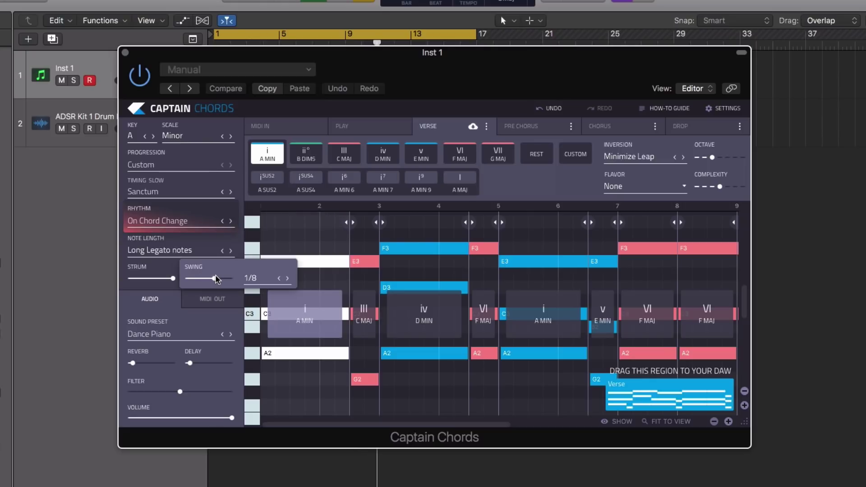
left_click(251, 279)
left_click(264, 288)
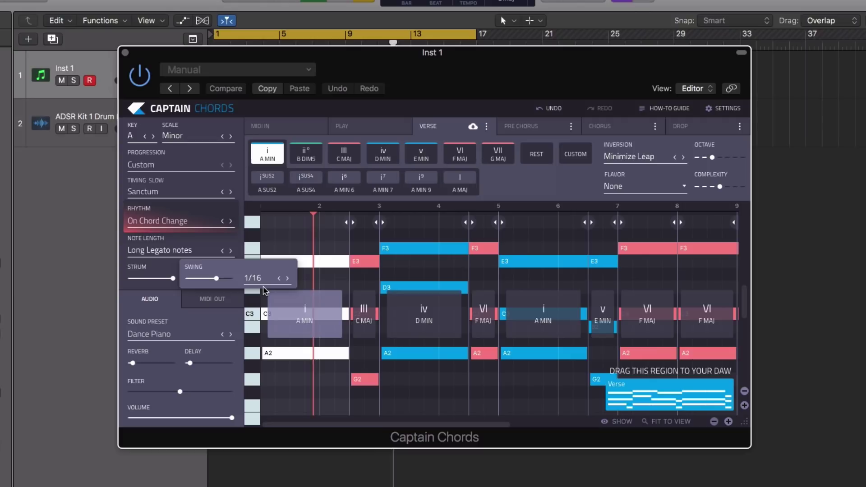
mouse_move(285, 268)
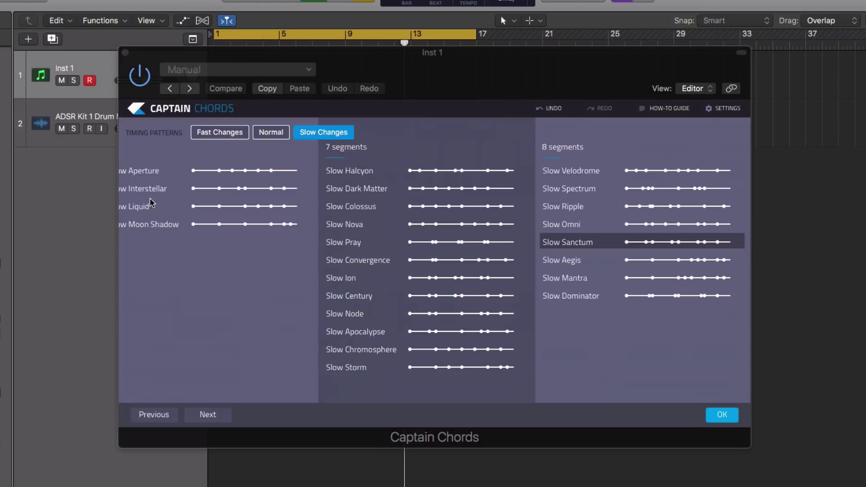
Switch to the Fast Changes Sanctum timing and soften the strum slightly.
left_click(149, 192)
left_click(227, 137)
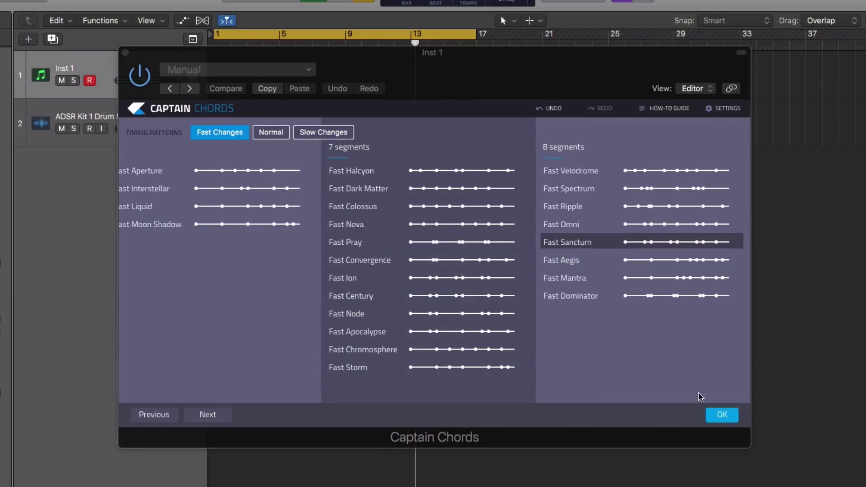
left_click(721, 414)
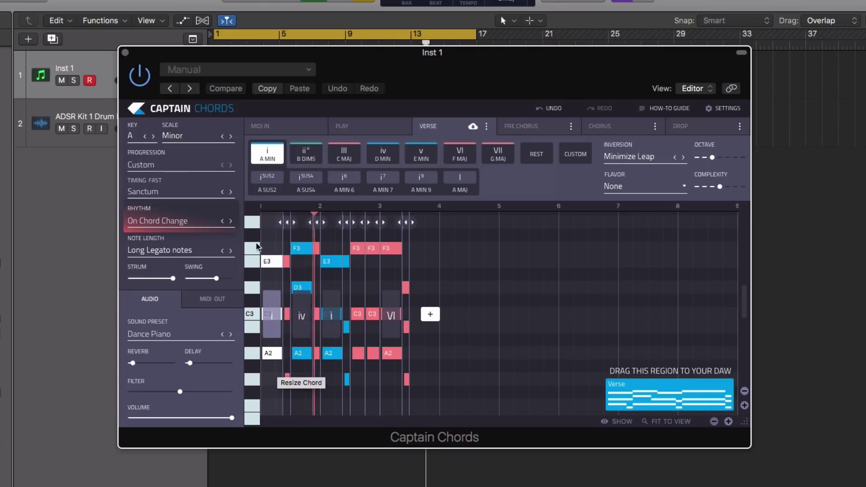
mouse_move(172, 278)
left_mouse_down()
mouse_move(128, 279)
mouse_move(172, 278)
left_mouse_up()
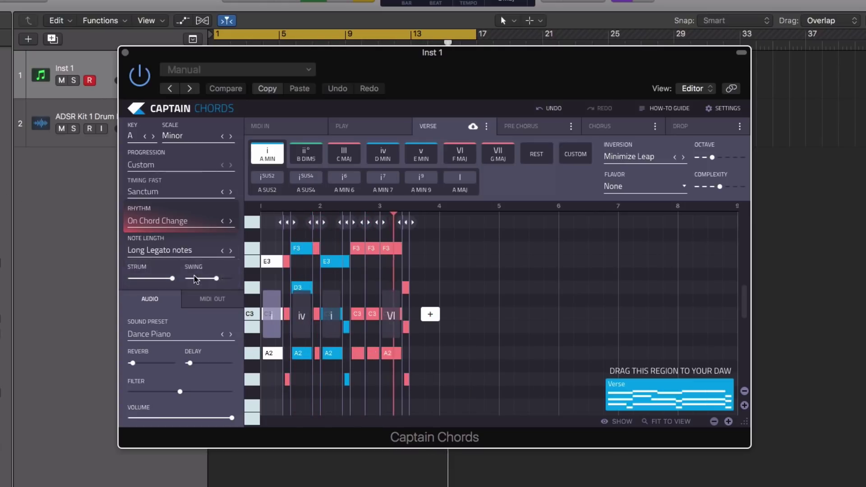
Try 1/8 swing, return to 1/16, and lower the swing amount slightly.
mouse_move(209, 280)
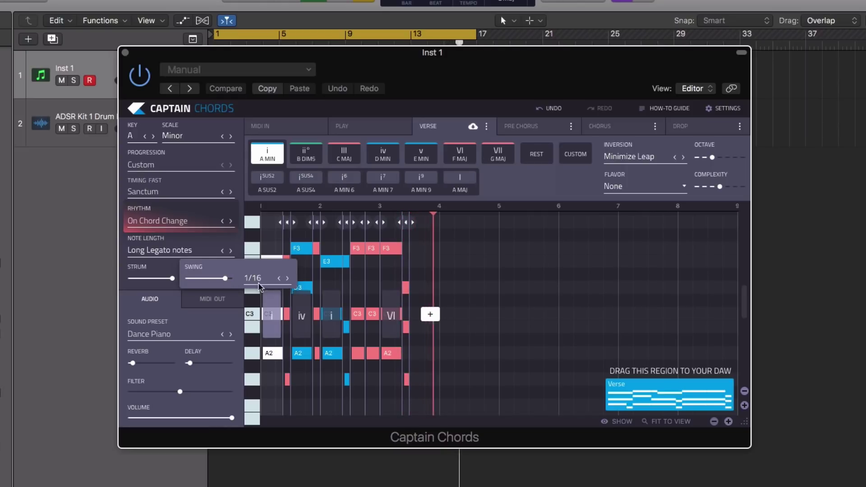
left_click(258, 278)
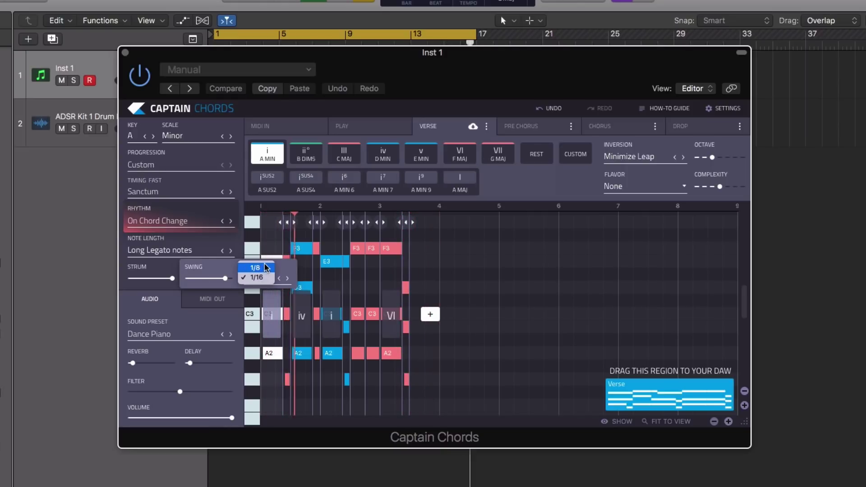
left_click(263, 282)
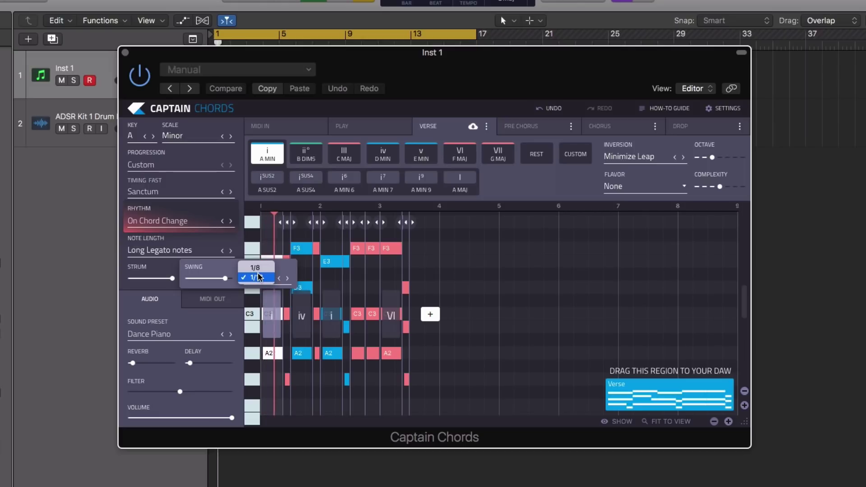
left_click(244, 278)
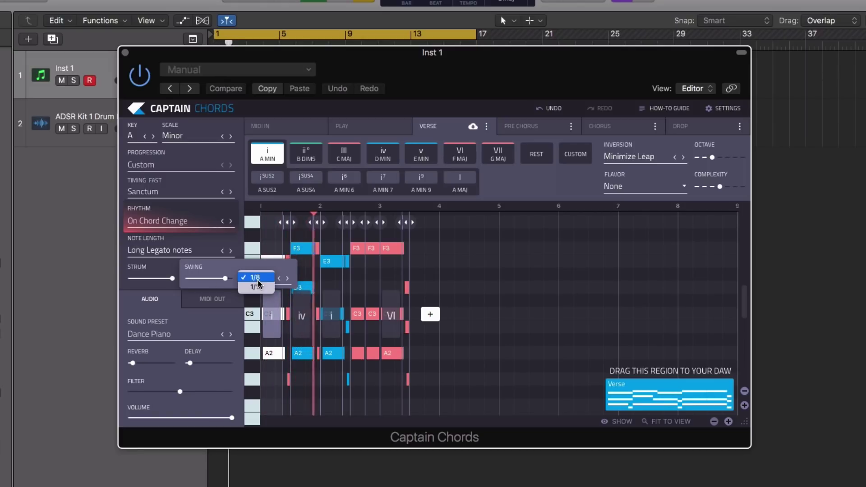
left_click(246, 283)
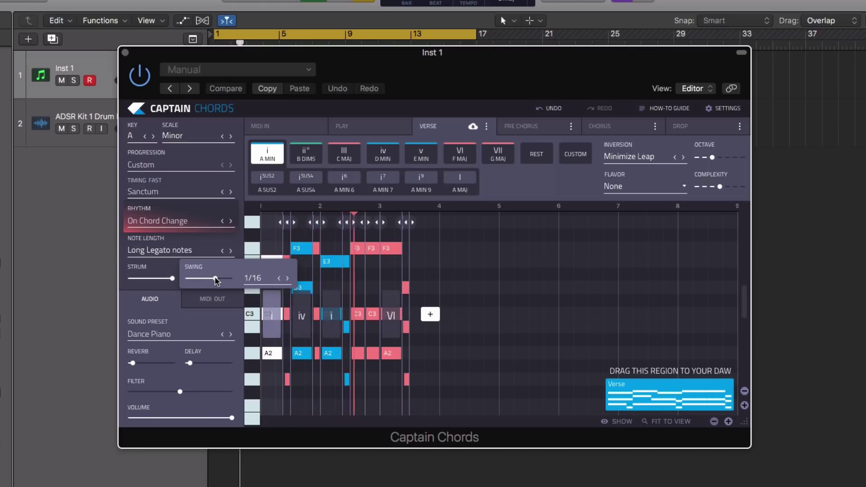
left_click_drag(225, 283, 216, 282)
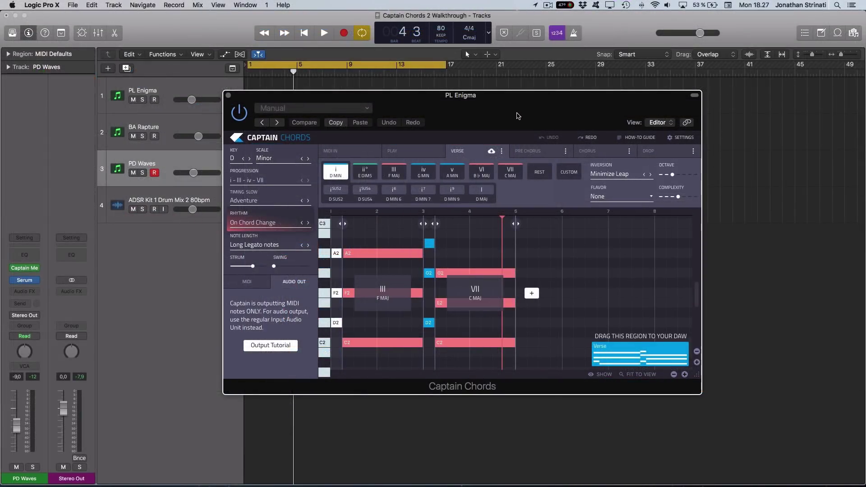
Select the PL Enigma track and check its Serum synth.
left_click(171, 97)
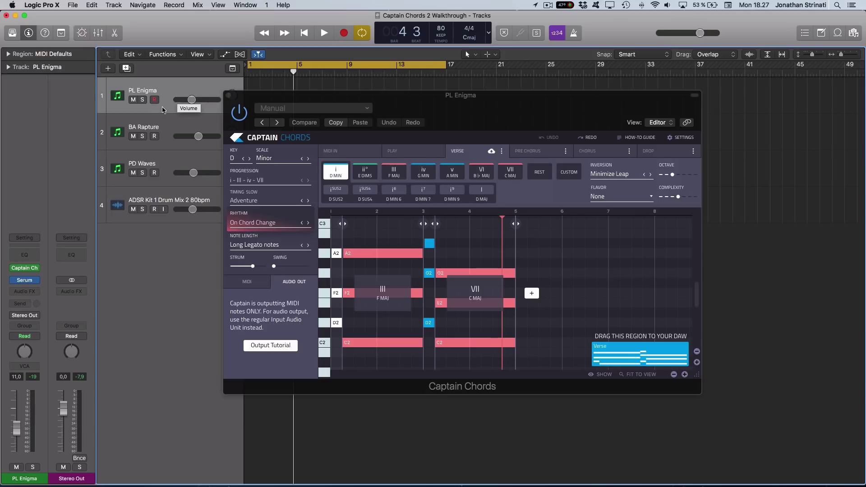
left_click(24, 281)
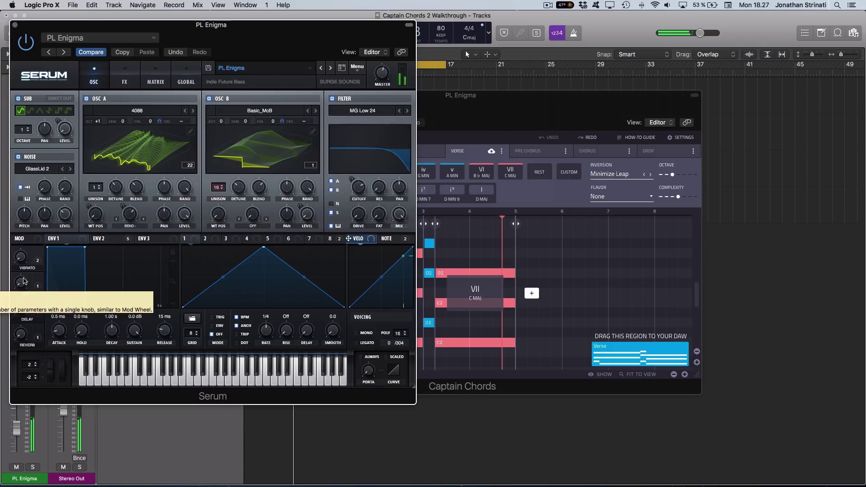
left_click(15, 24)
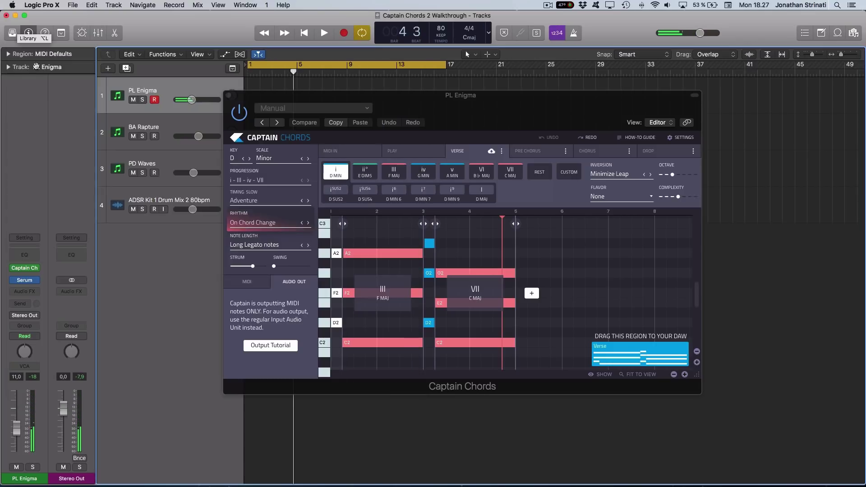
Insert Captain Chords as PL Enigma's MIDI effect and play the progression once.
left_click(36, 270)
mouse_move(45, 365)
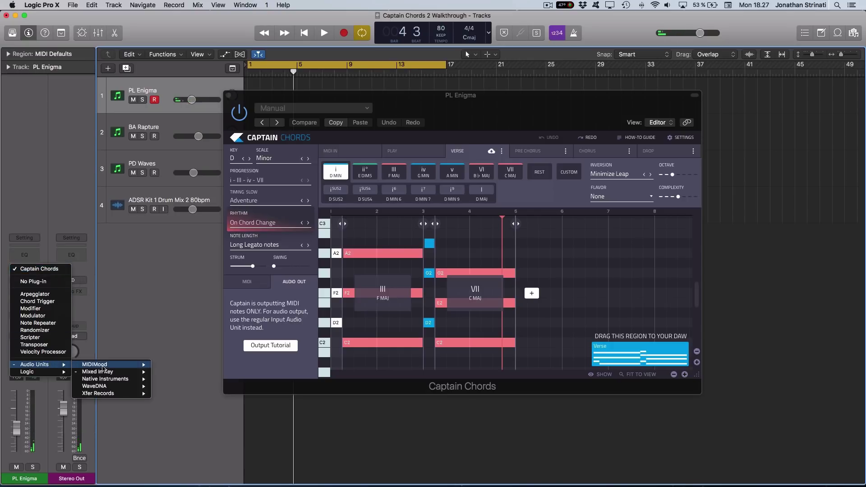
mouse_move(113, 371)
left_click(166, 374)
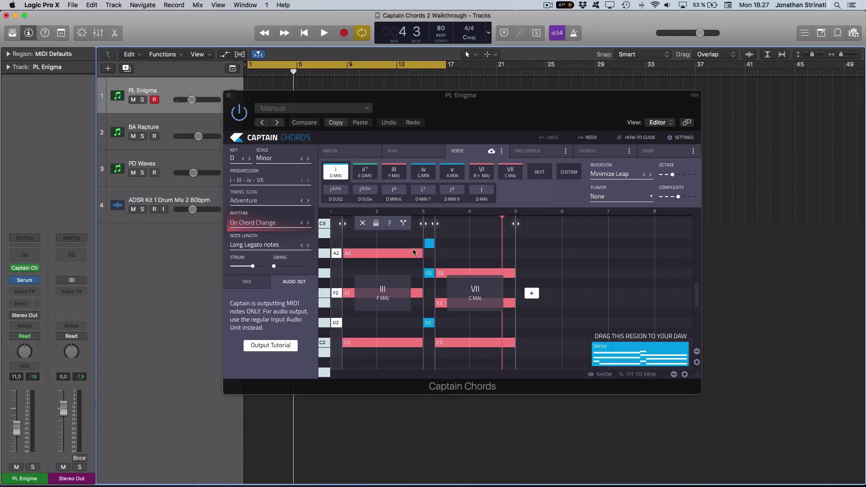
key("space")
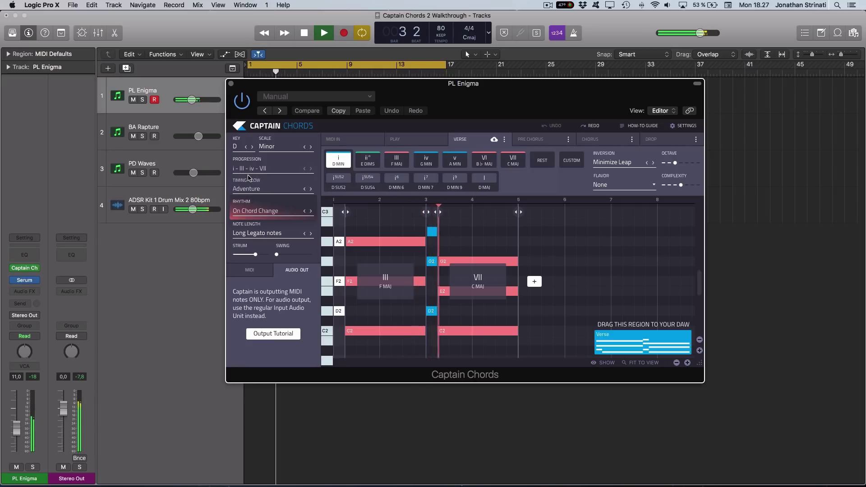
key("space")
Insert Captain Deep as the BA Rapture track's MIDI effect.
left_click(155, 119)
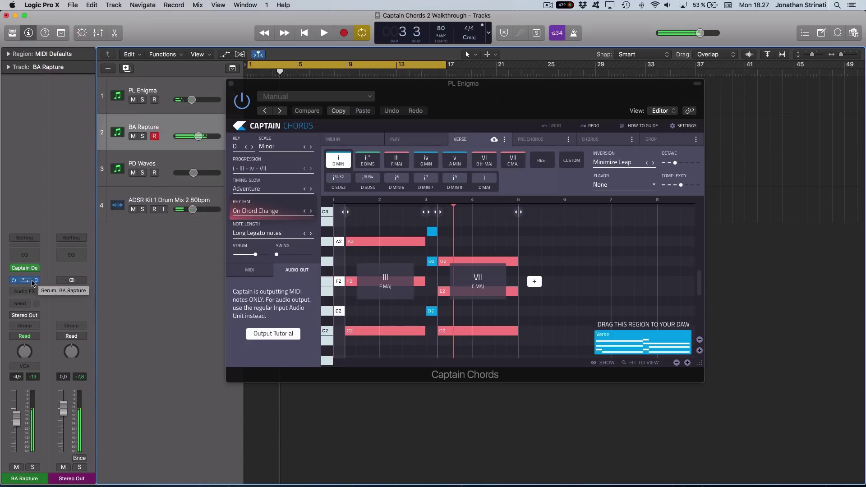
left_click(23, 281)
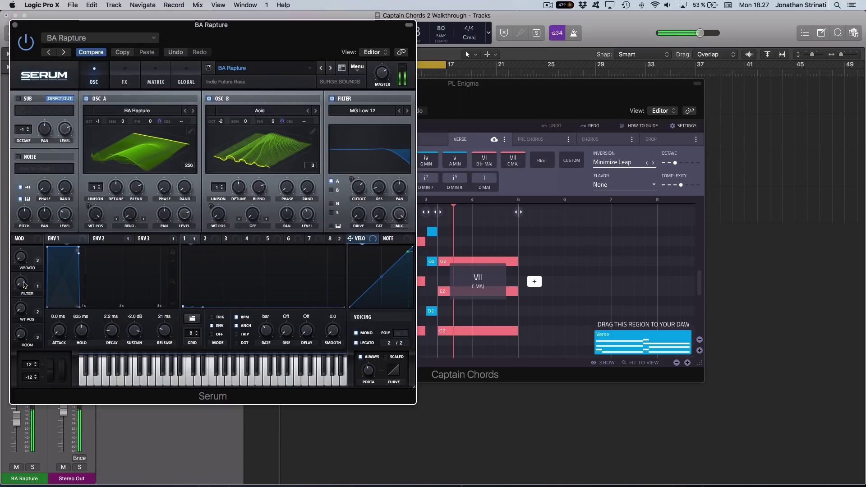
left_click(15, 26)
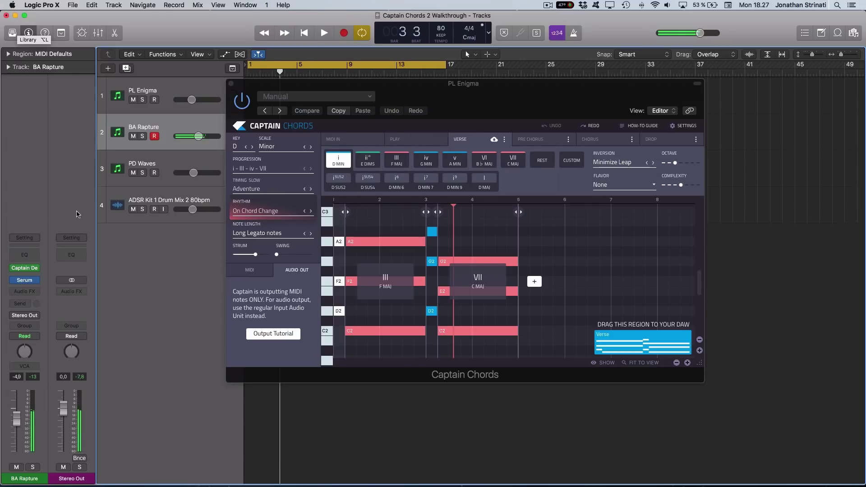
left_click(36, 269)
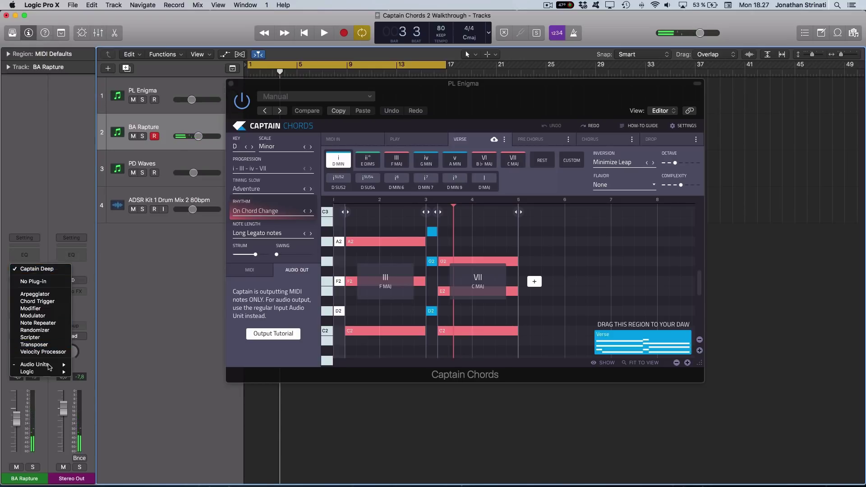
mouse_move(49, 365)
mouse_move(149, 375)
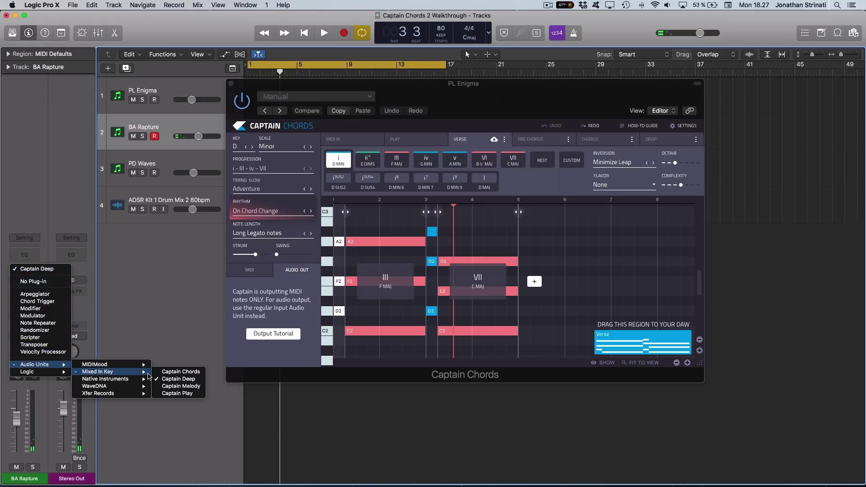
left_click(196, 382)
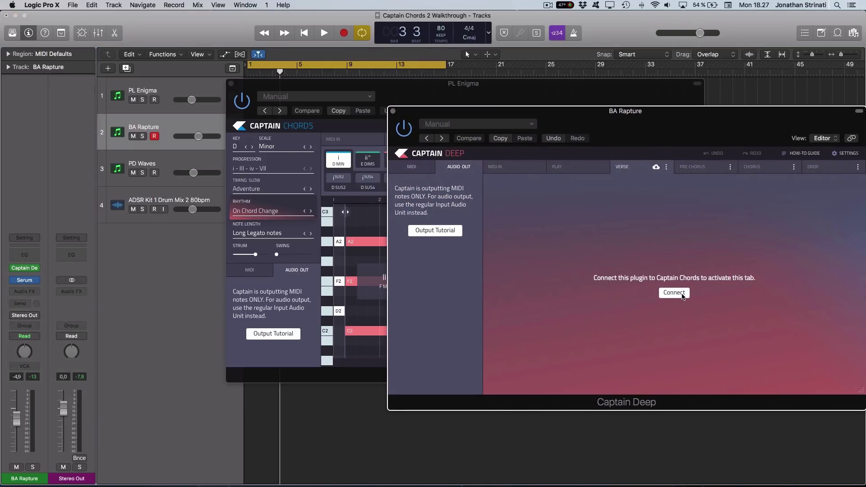
Connect Captain Deep to Captain Chords, arrange both plugin windows and play the bassline.
left_click(673, 293)
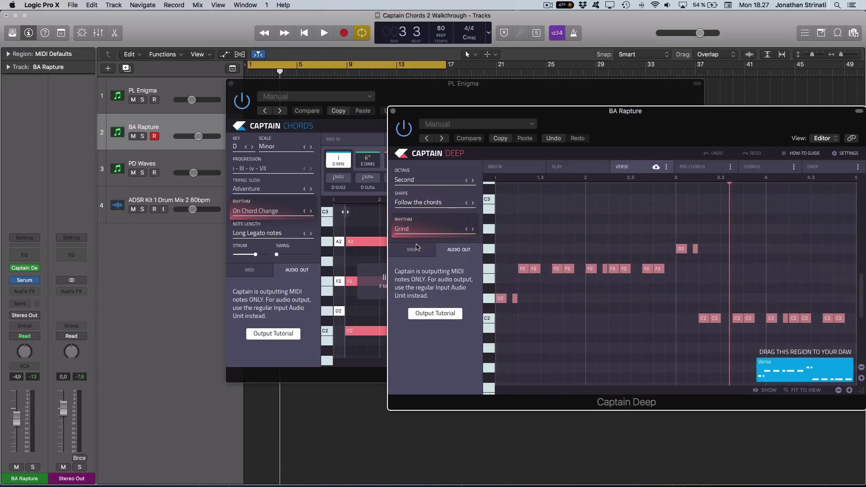
left_click_drag(348, 92, 125, 50)
key("space")
left_click_drag(623, 111, 493, 66)
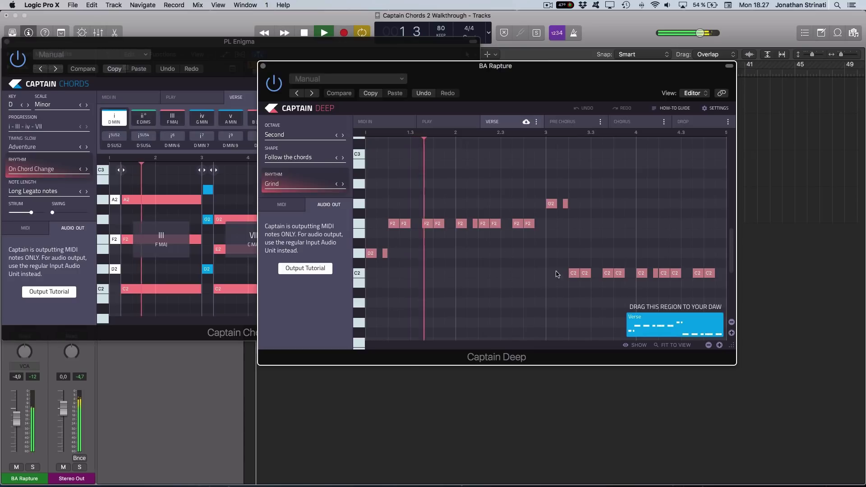
Switch Captain Deep's rhythm from Grind to Home, keeping Second octave and Follow the chords shape.
left_click(709, 345)
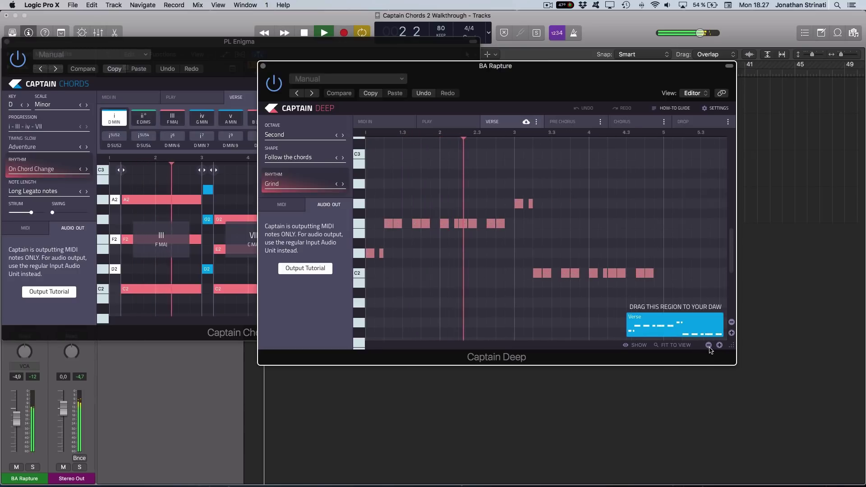
left_click(709, 345)
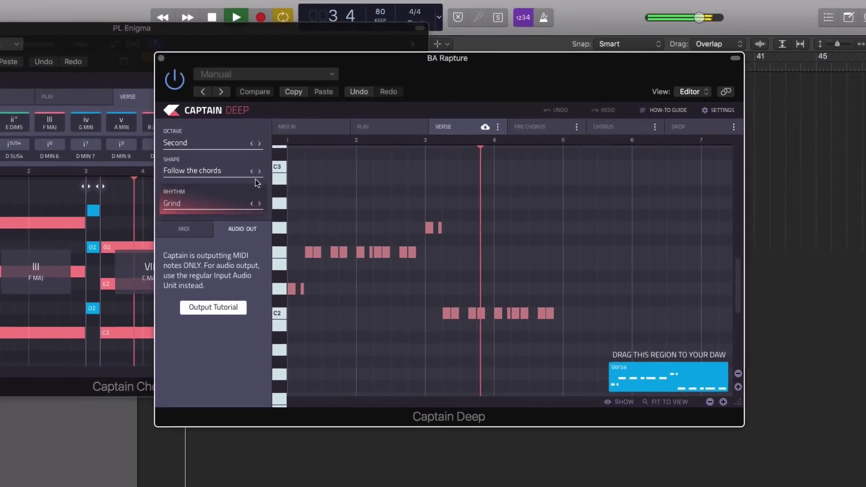
left_click(260, 144)
left_click(251, 144)
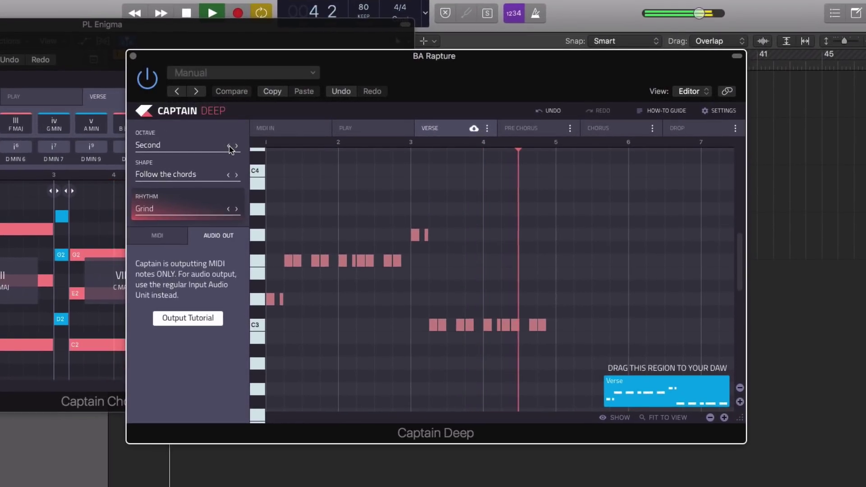
left_click(236, 175)
left_click(236, 175)
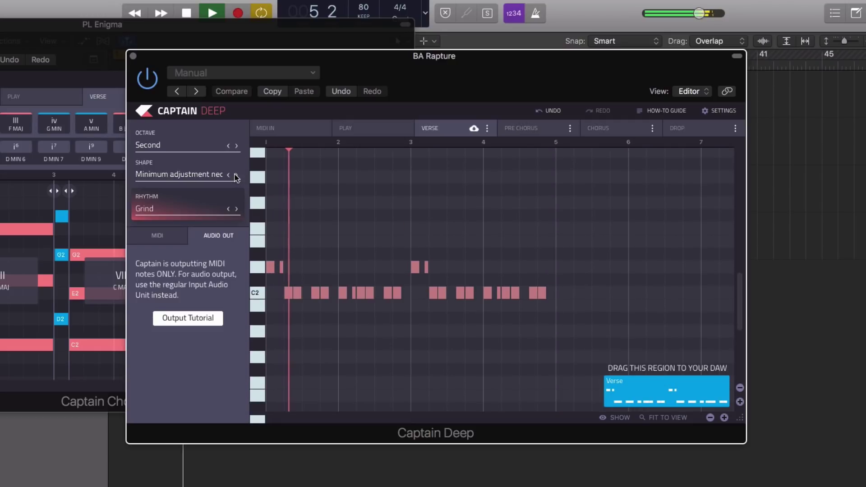
left_click(237, 175)
left_click(237, 175)
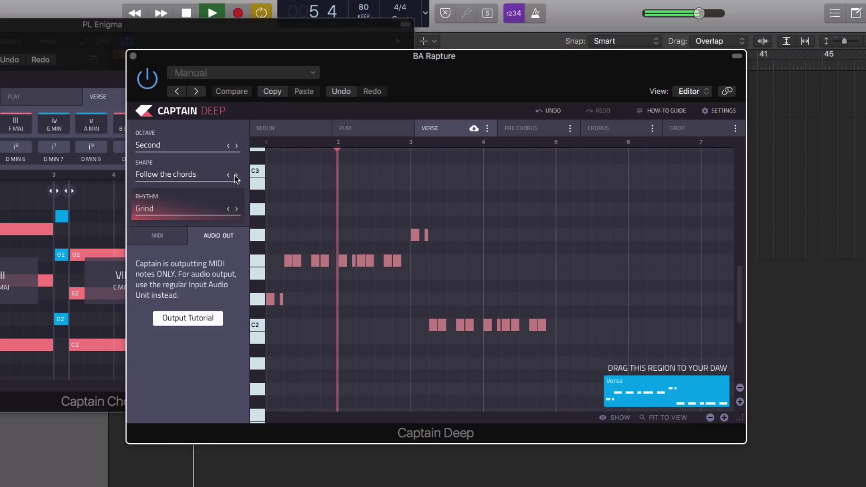
left_click(236, 209)
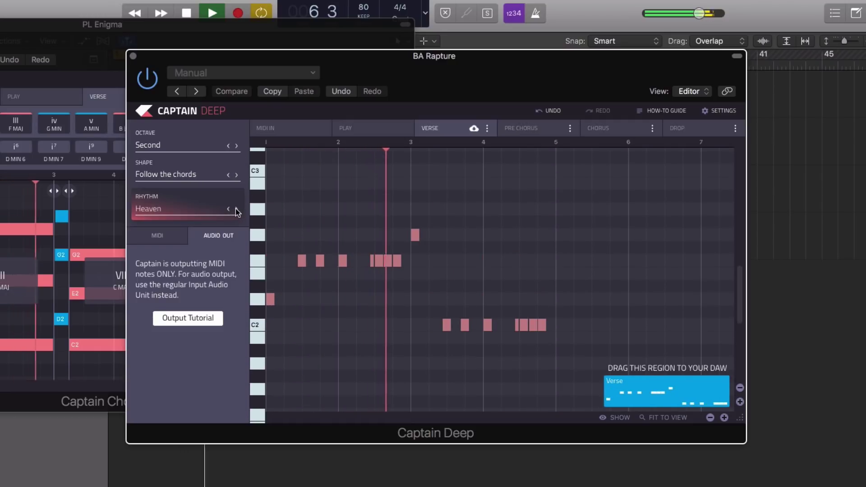
left_click(236, 209)
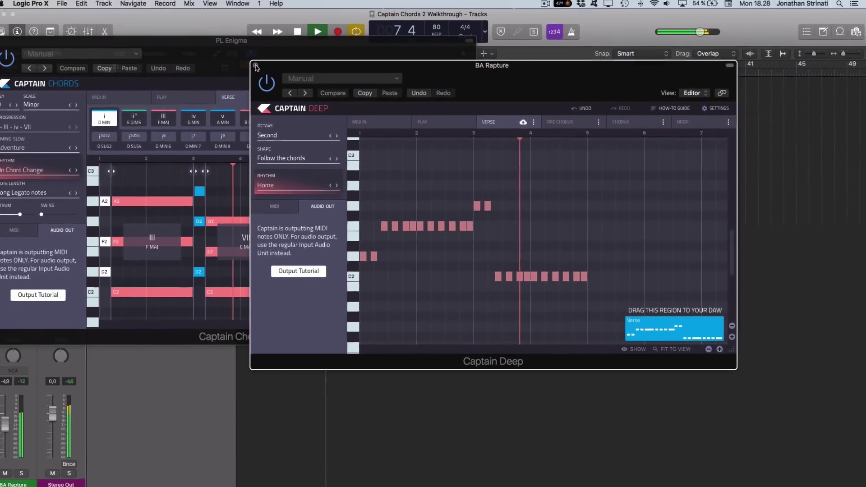
Insert Captain Melody as the PD Waves track's MIDI effect and open its Serum synth.
left_click(256, 67)
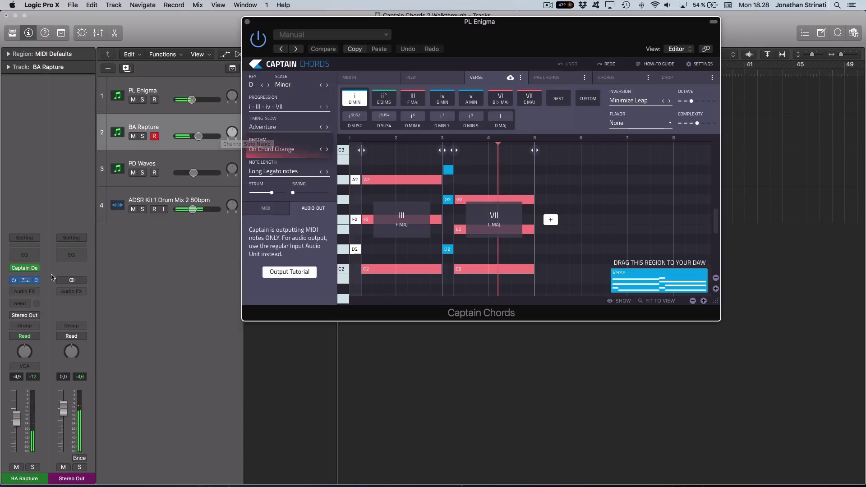
key("Down")
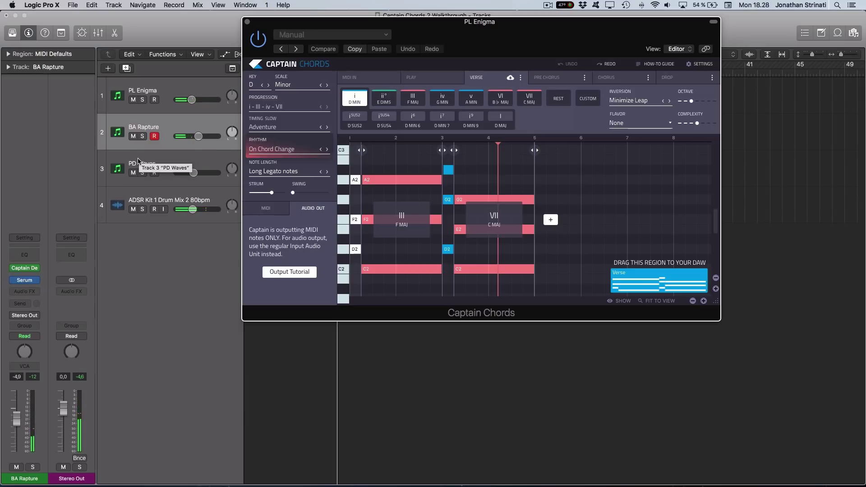
left_click(37, 269)
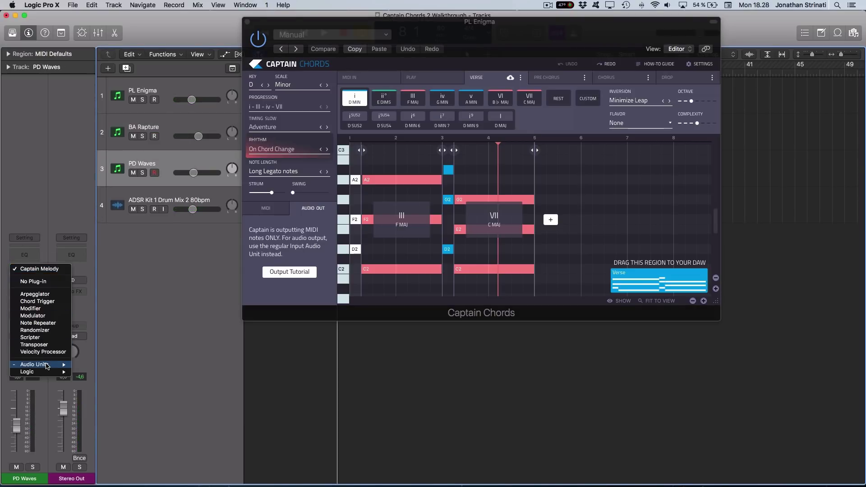
mouse_move(40, 364)
mouse_move(94, 372)
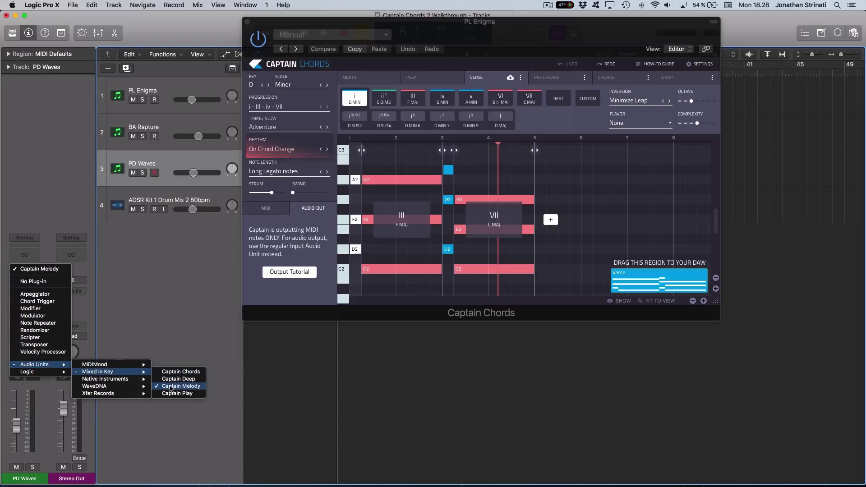
left_click(167, 276)
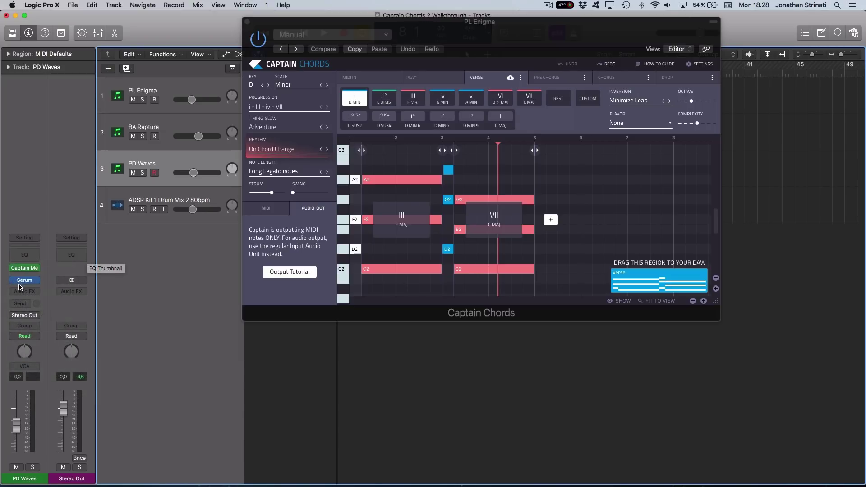
left_click(24, 281)
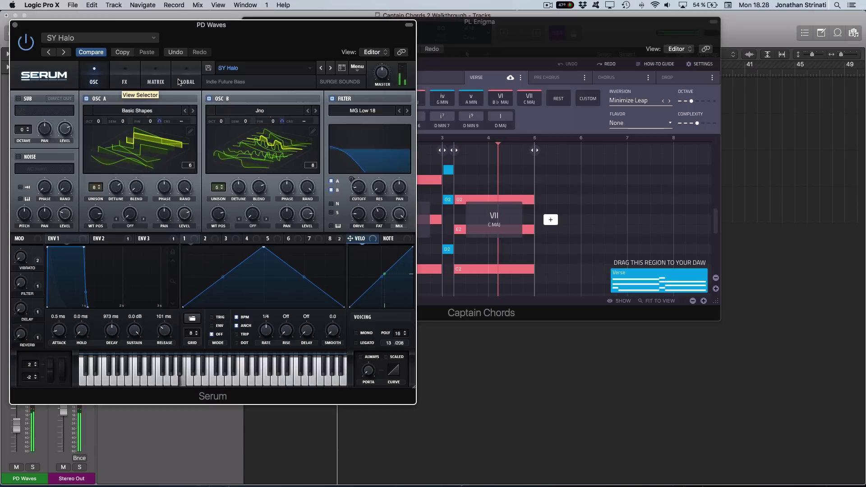
left_click_drag(249, 38, 558, 113)
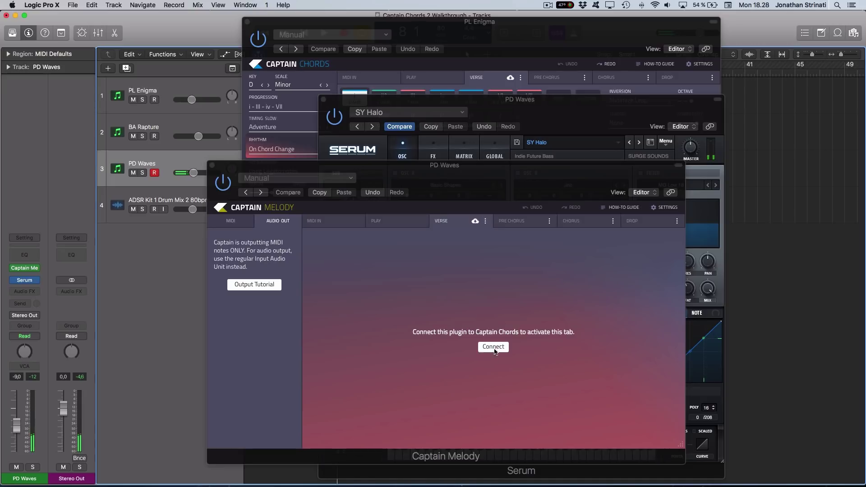
Connect Captain Melody to the chords, then open Captain Deep on the BA Rapture track.
left_click(493, 348)
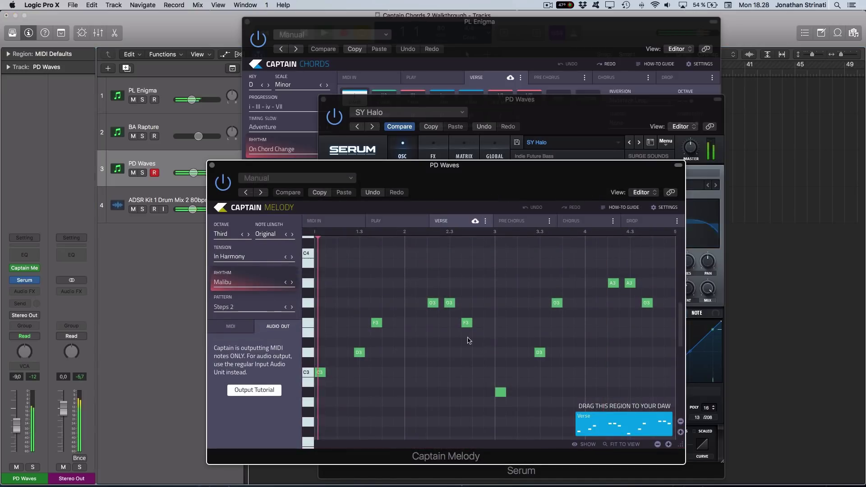
left_click_drag(474, 189, 464, 166)
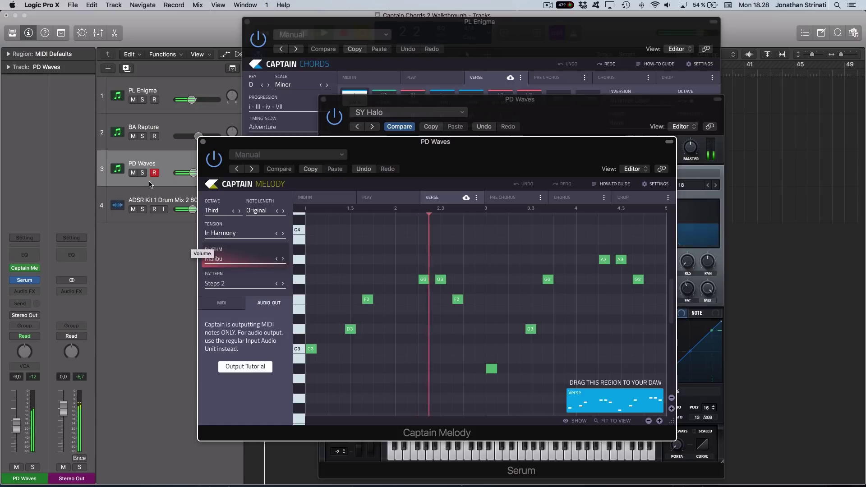
left_click(135, 122)
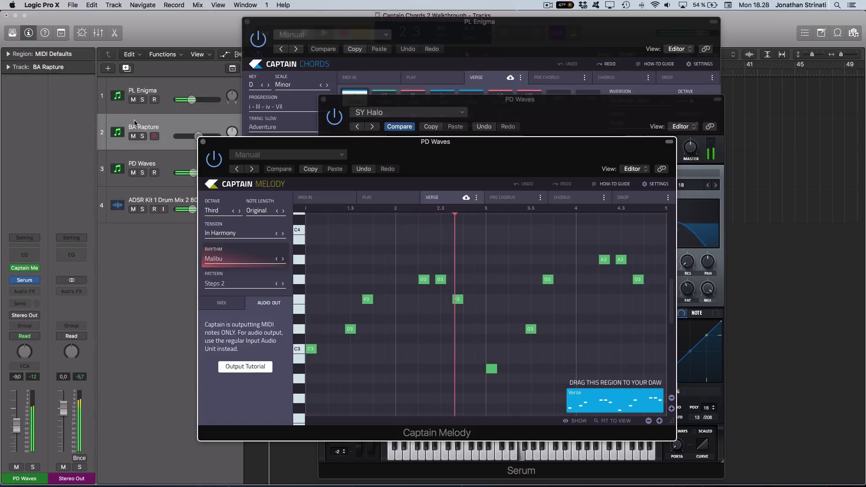
left_click(25, 269)
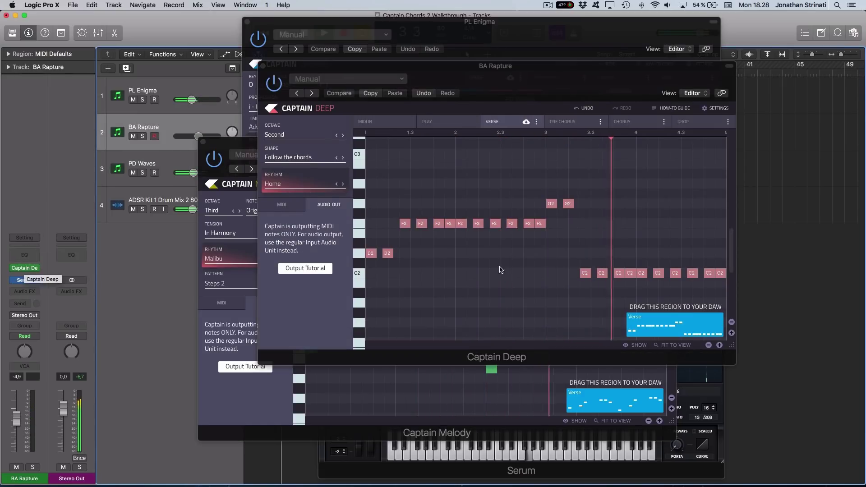
left_click_drag(597, 86, 648, 118)
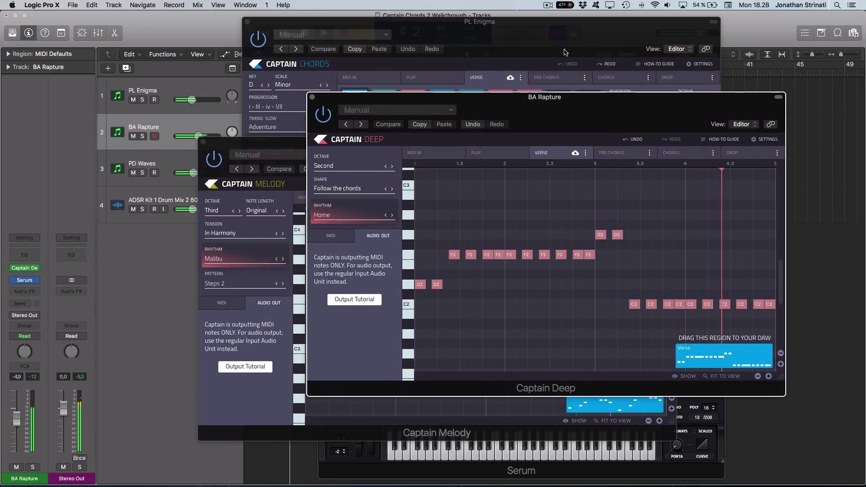
left_click(535, 52)
Change the first chord to ii° E diminished.
left_click_drag(535, 52, 358, 46)
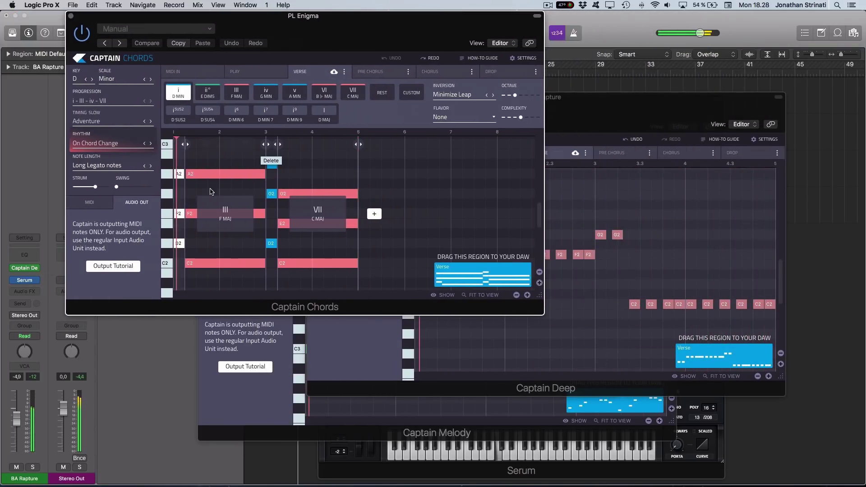
mouse_move(247, 199)
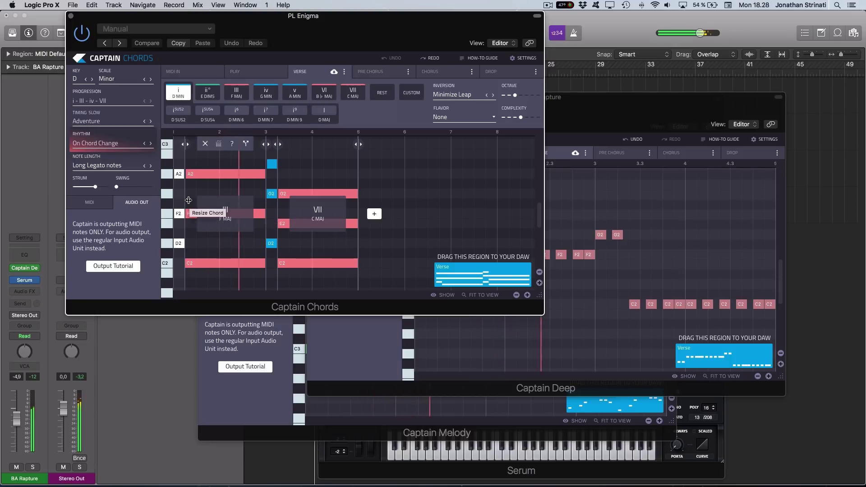
mouse_move(185, 156)
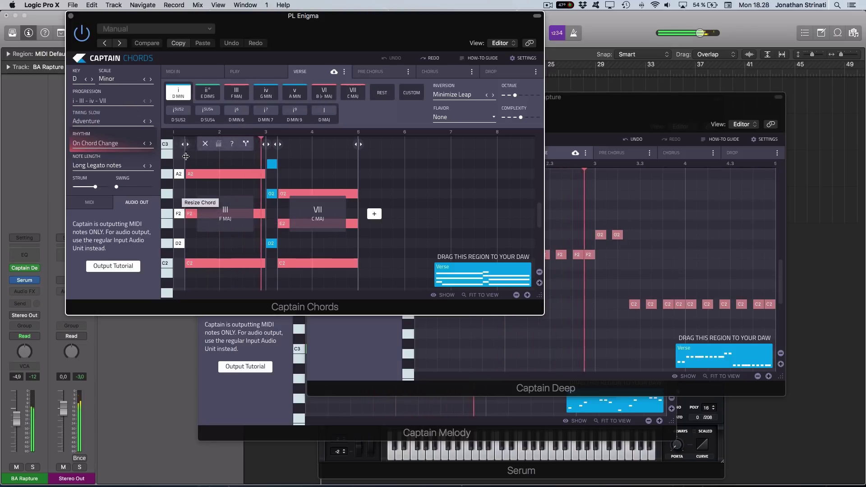
left_click(207, 92)
Try ii° on the second chord, revert it to III F major, then select the PL Enigma track.
left_click_drag(567, 127, 667, 108)
left_click(217, 165)
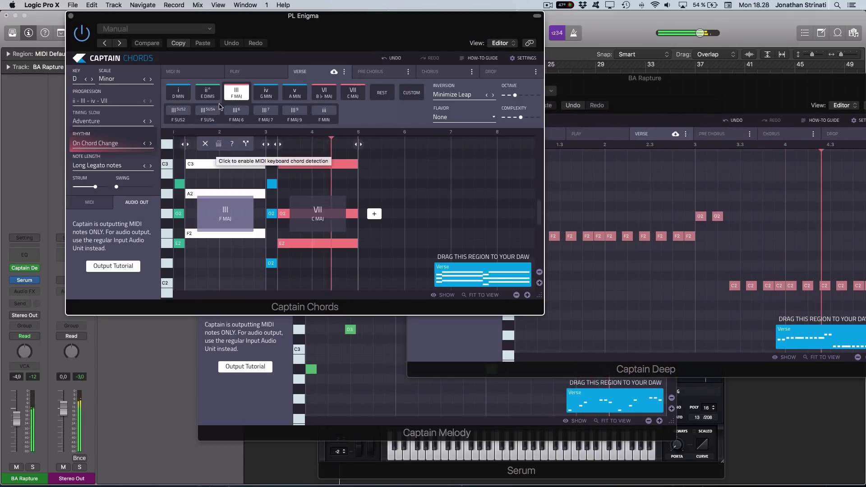
left_click(207, 92)
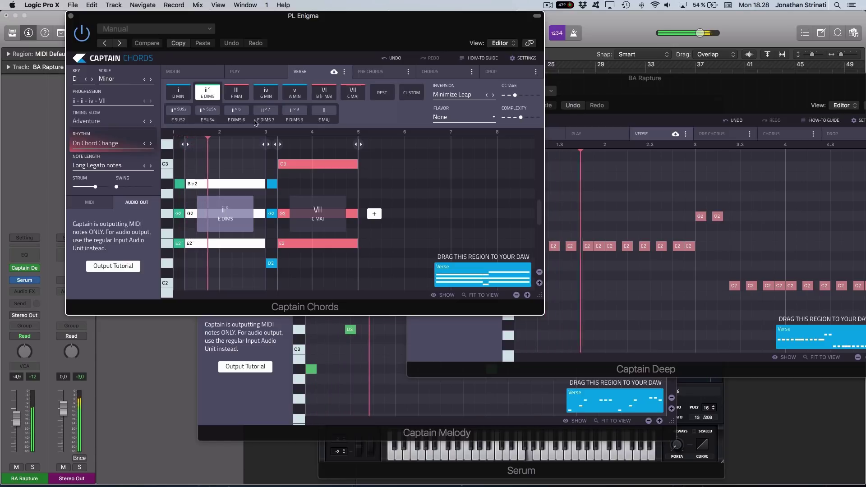
left_click(386, 60)
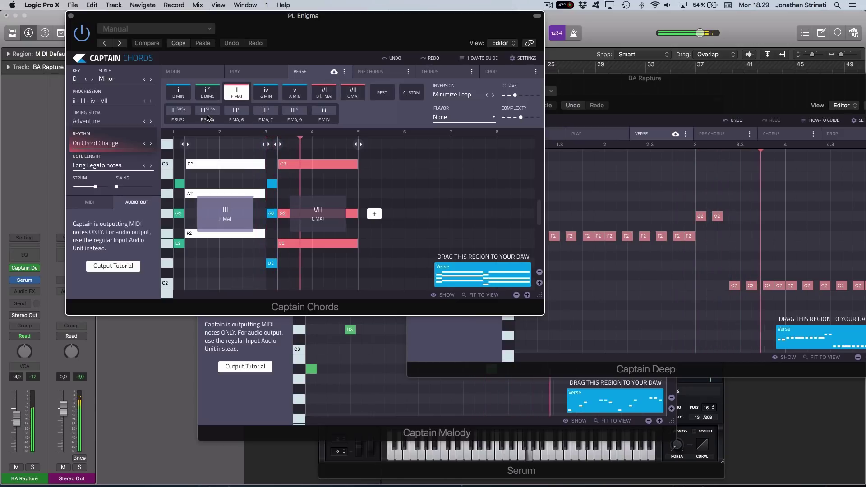
mouse_move(232, 156)
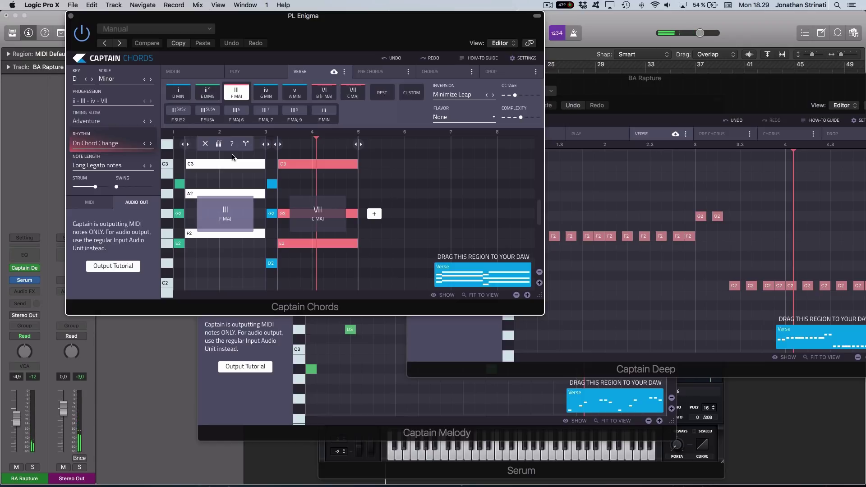
left_click(179, 185)
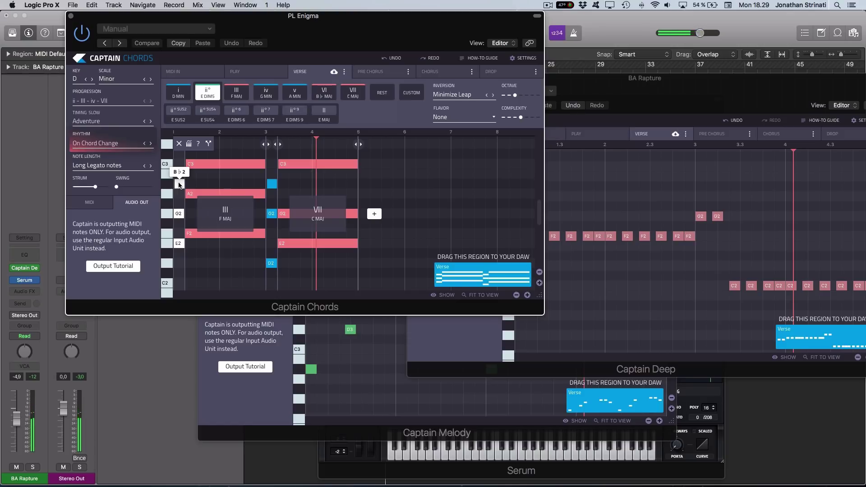
left_click_drag(304, 15, 426, 98)
left_click(173, 96)
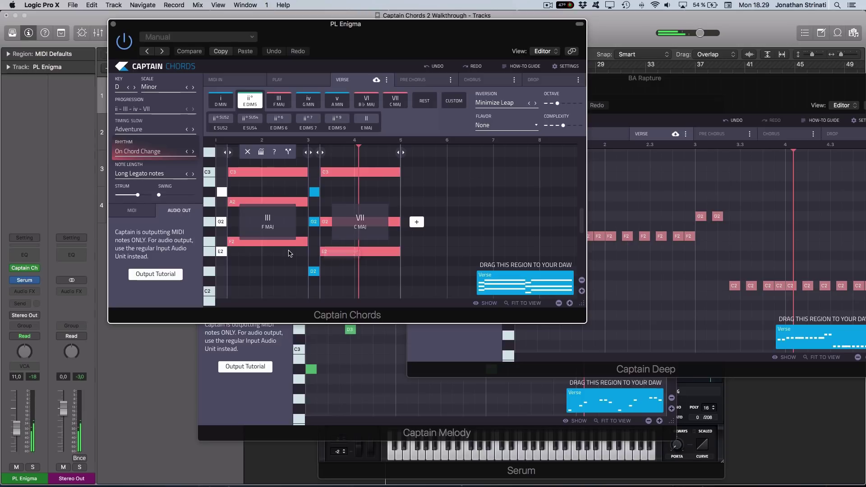
Set chords with number keys: ii° second, VII C major third, VI B♭ major last.
scroll(226, 239, "down", 1)
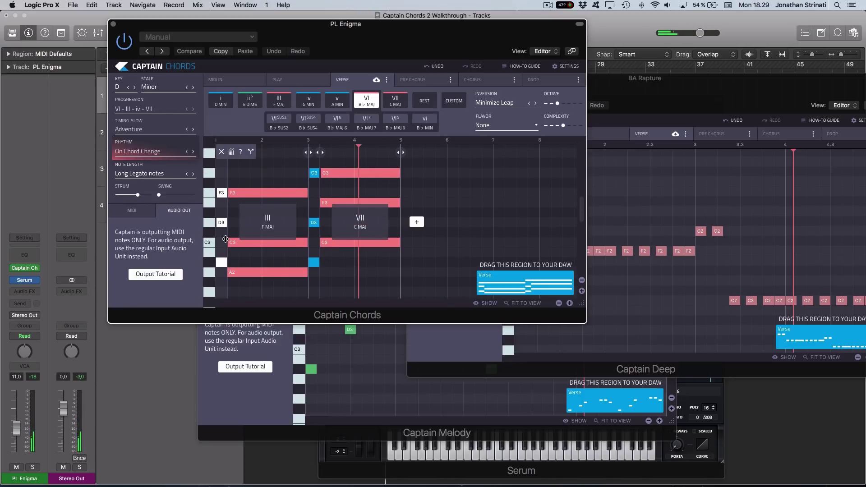
scroll(225, 239, "up", 1)
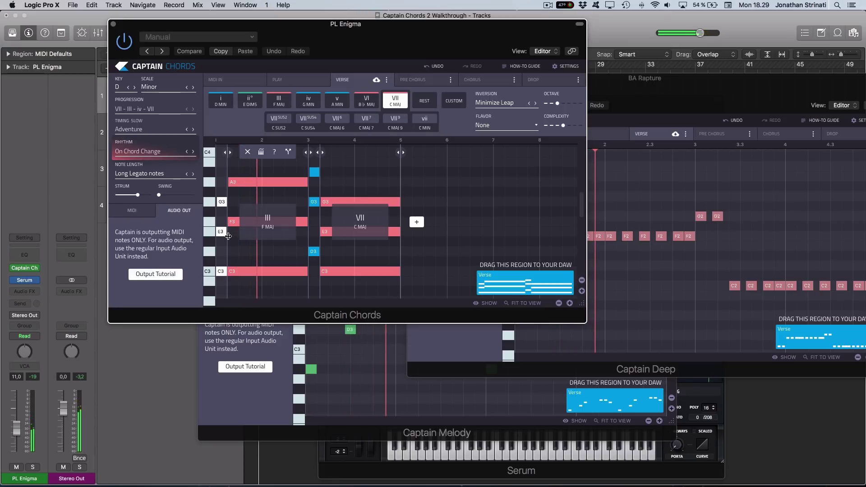
left_click(228, 236)
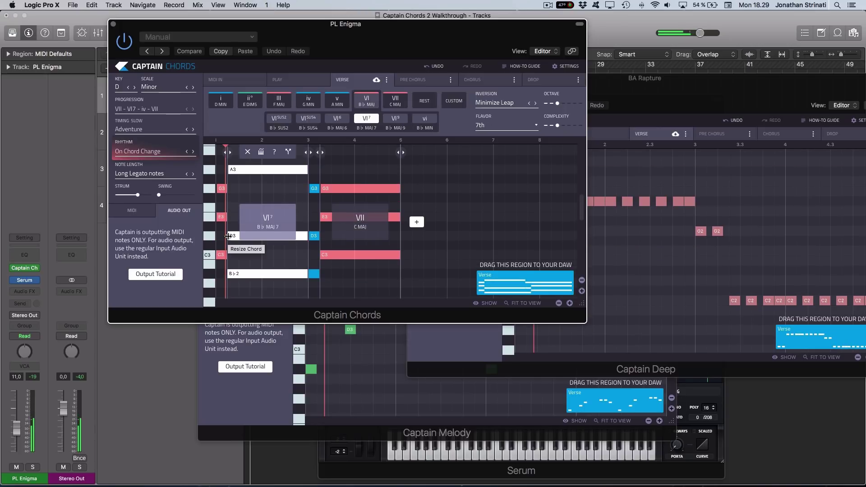
key("4")
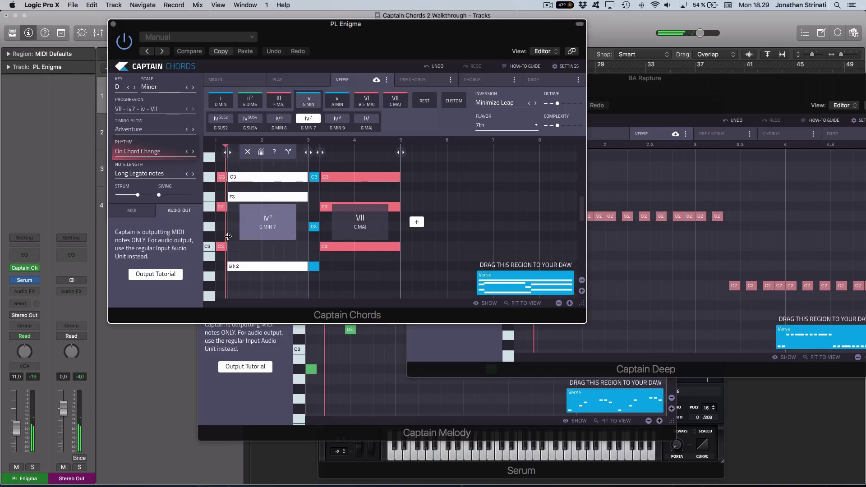
key("4")
key("2")
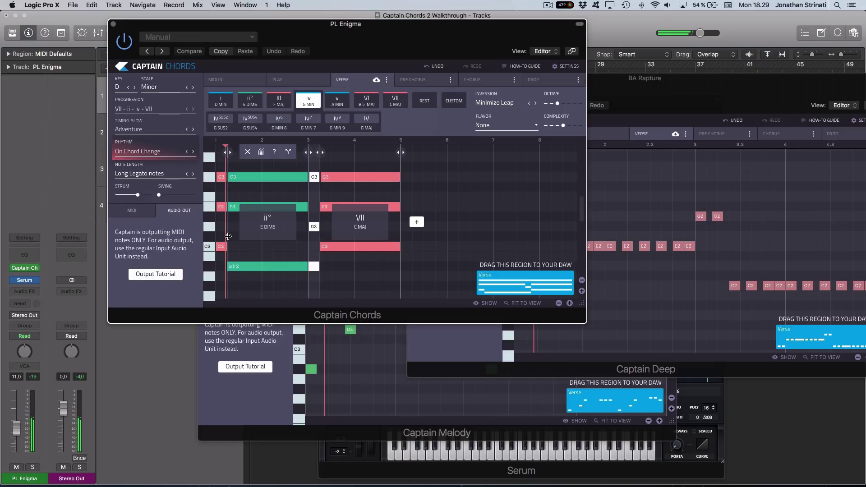
key("7")
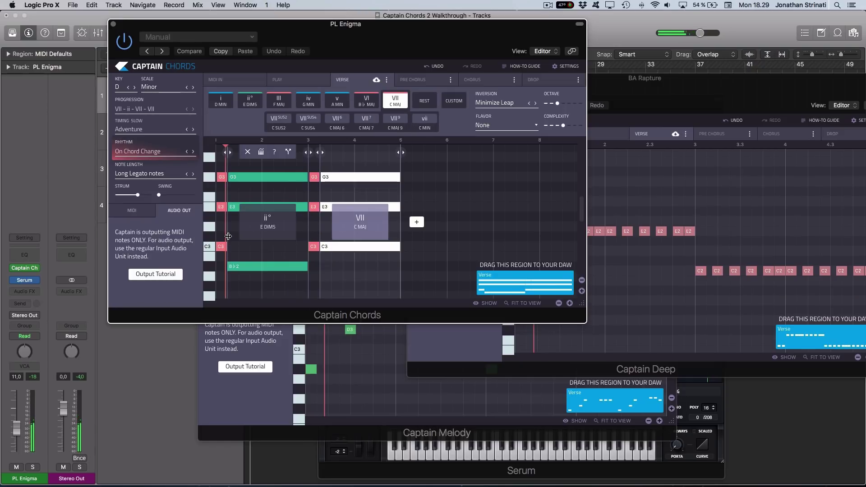
key("6")
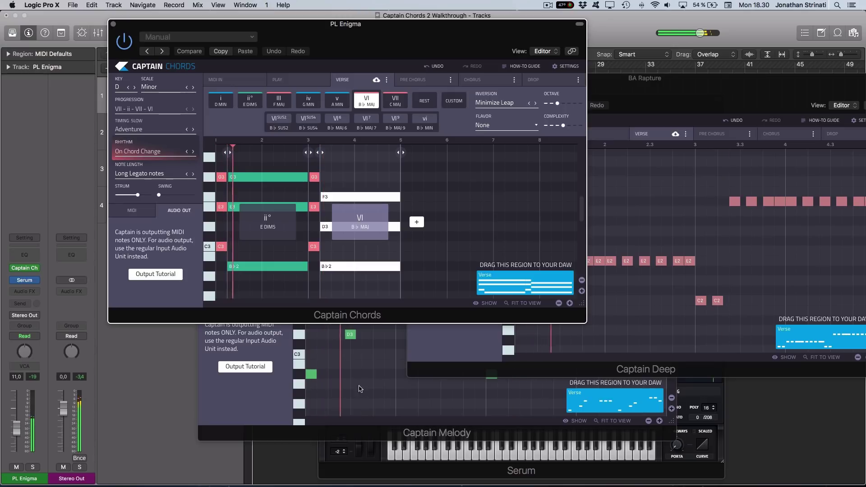
Change the second chord from E diminished to iv G minor.
left_click(244, 171)
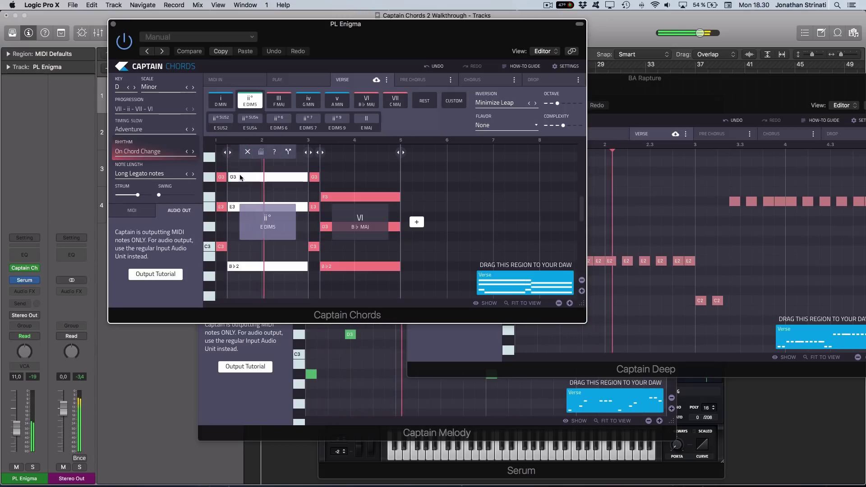
left_click(308, 100)
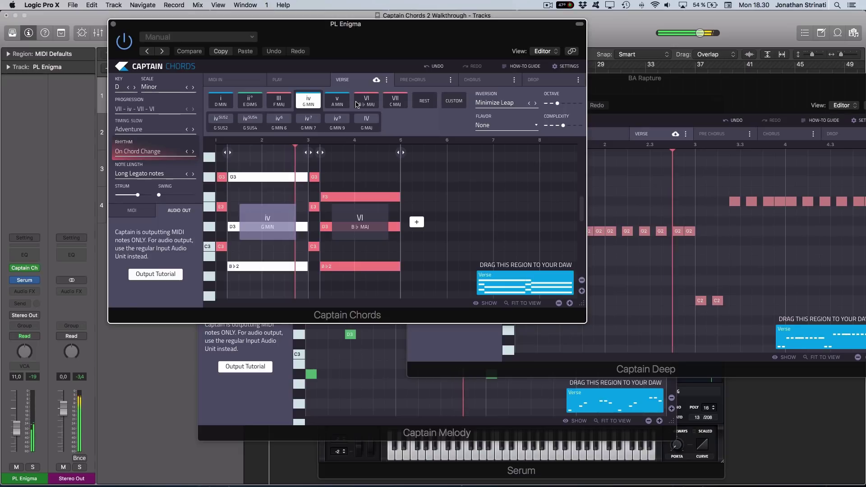
left_click(313, 176)
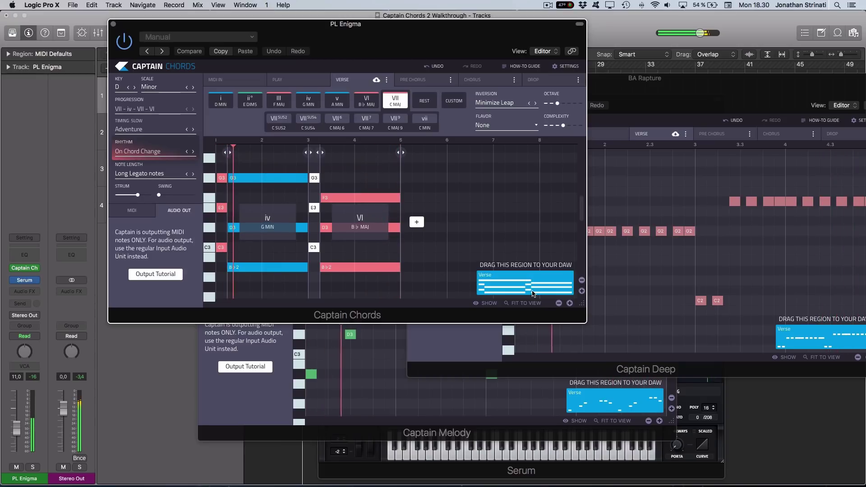
Drag Captain Deep's Verse bass region onto the BA Rapture track in Logic.
left_click_drag(657, 116, 432, 79)
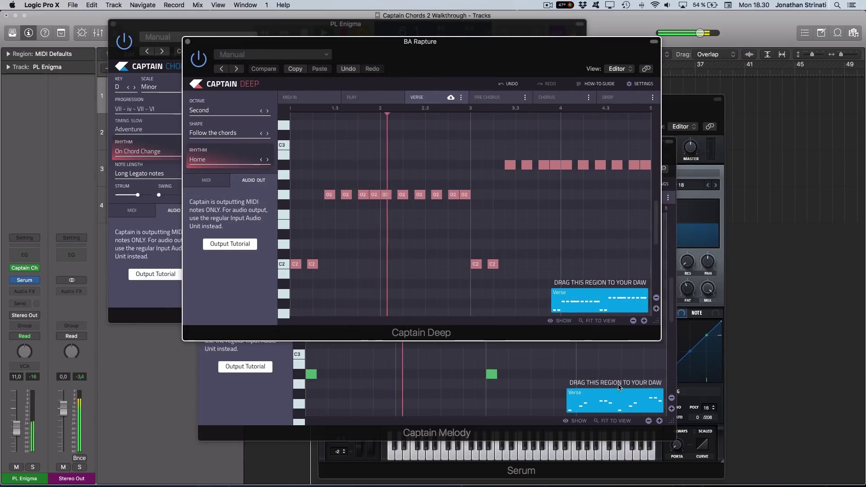
left_click_drag(541, 68, 421, 73)
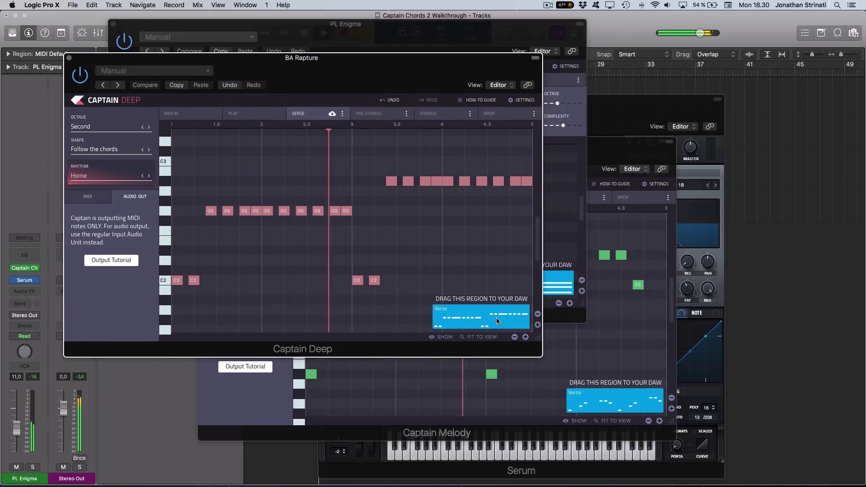
left_click_drag(496, 318, 770, 131)
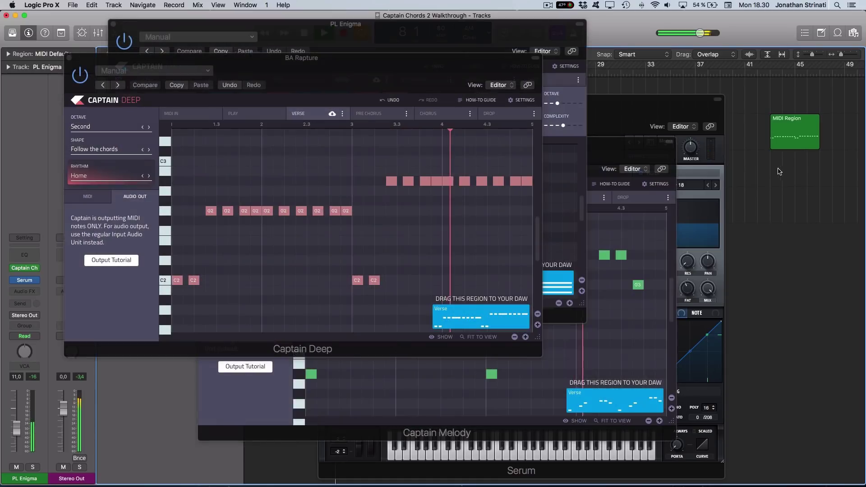